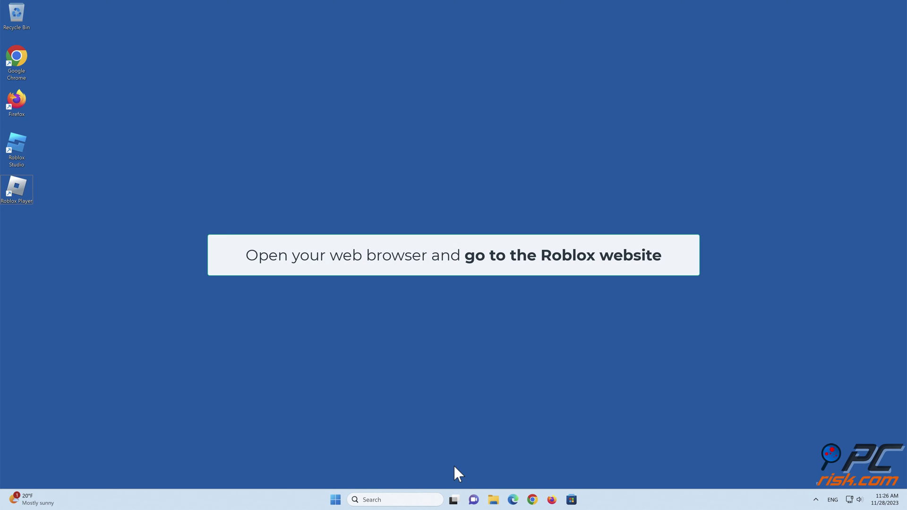
Load roblox.com in a new Chrome window and go to the account's My Settings page.
left_click(533, 500)
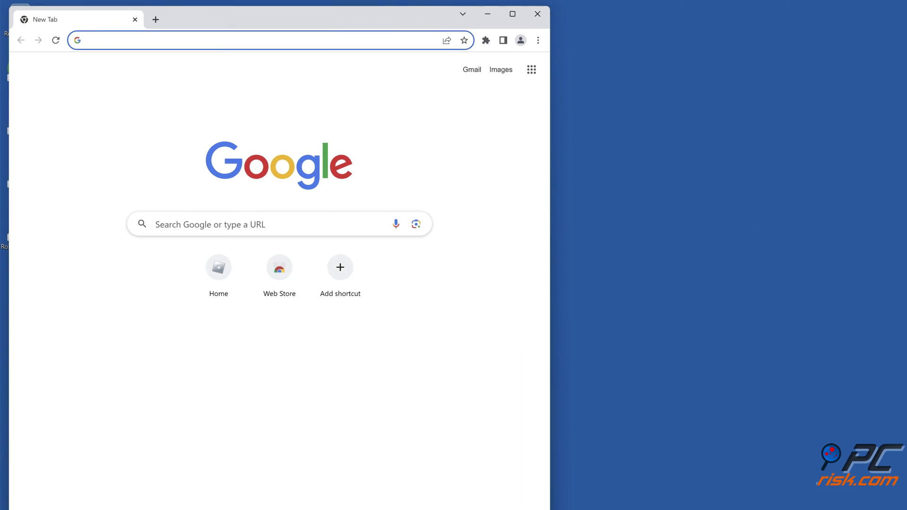
type("roblox.com/home")
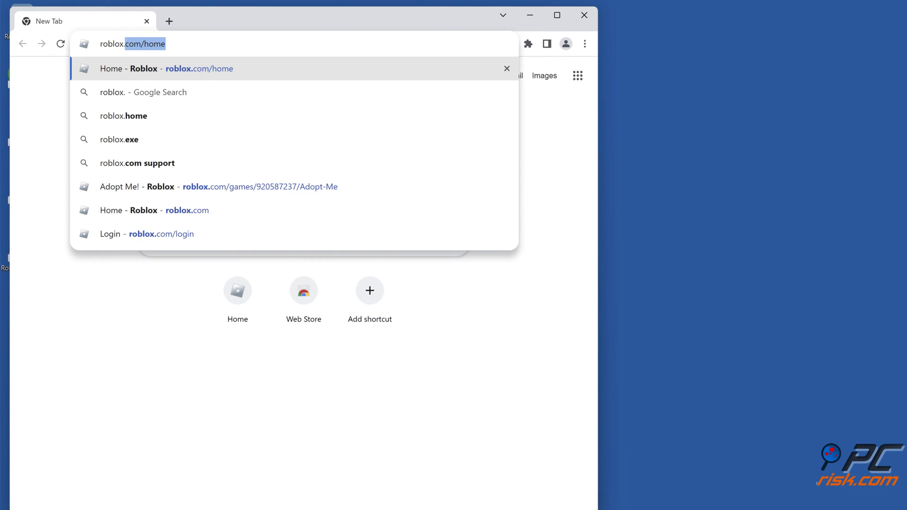
key("Return")
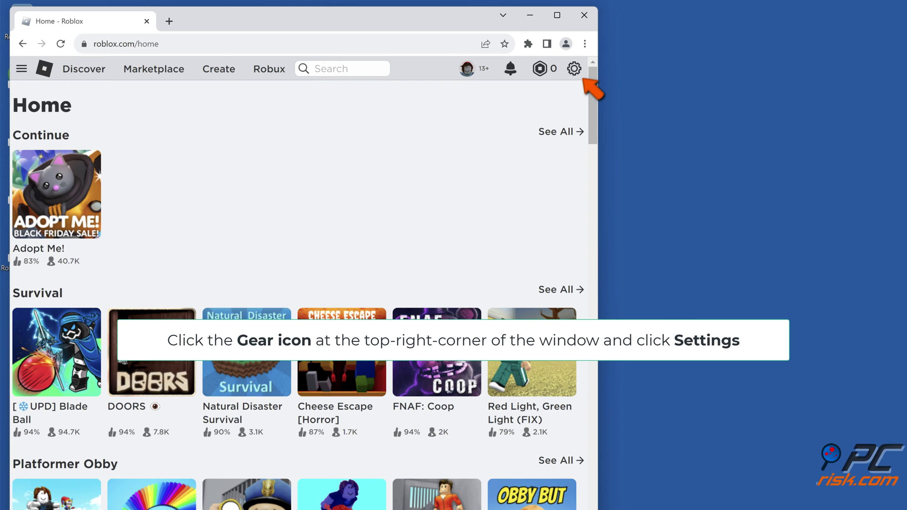
left_click(573, 73)
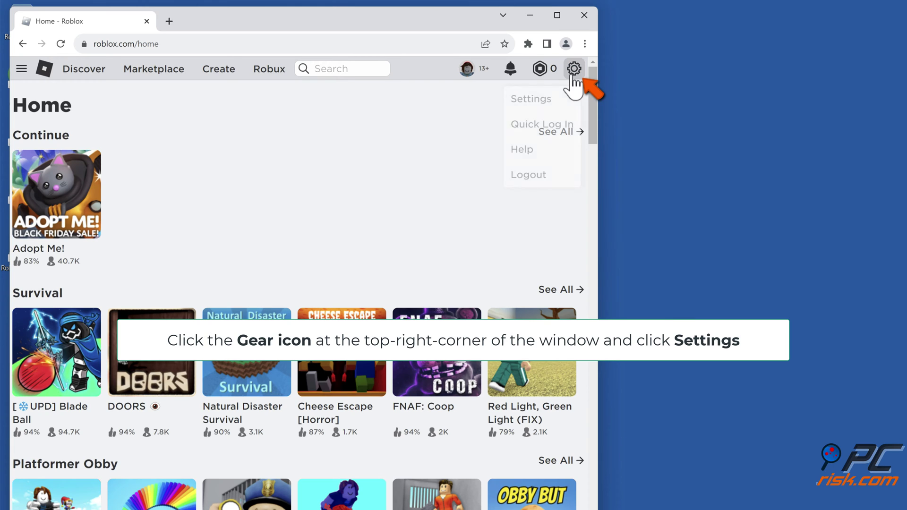
left_click(510, 104)
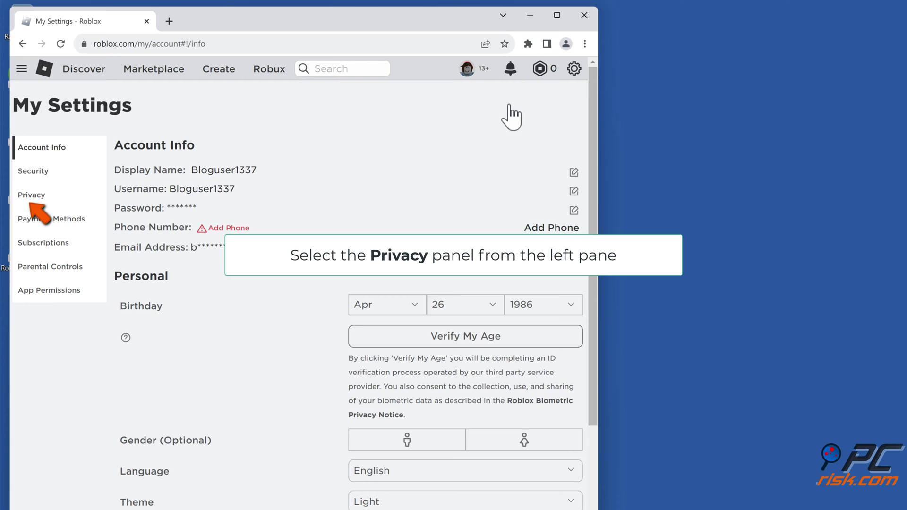
Under Privacy, set private-server invites and experience joining to Everyone, then close the browser.
left_click(34, 203)
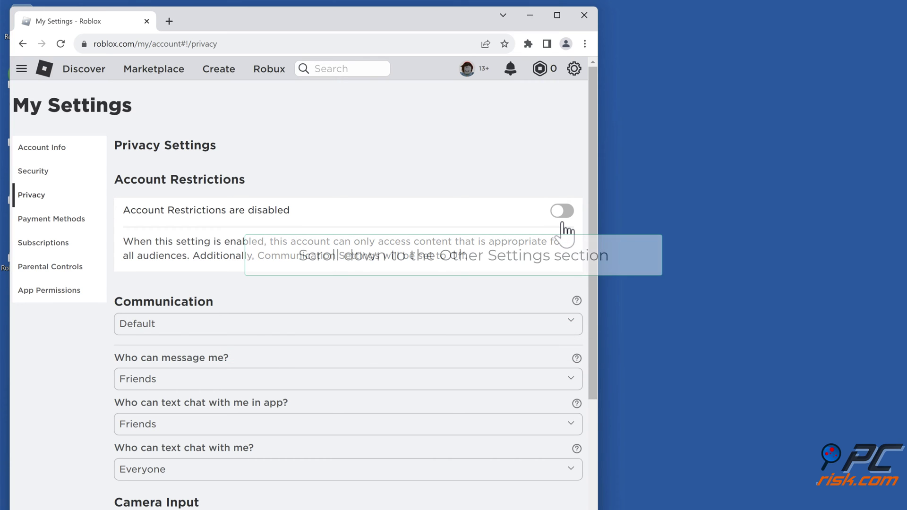
scroll(565, 228, "down", 9)
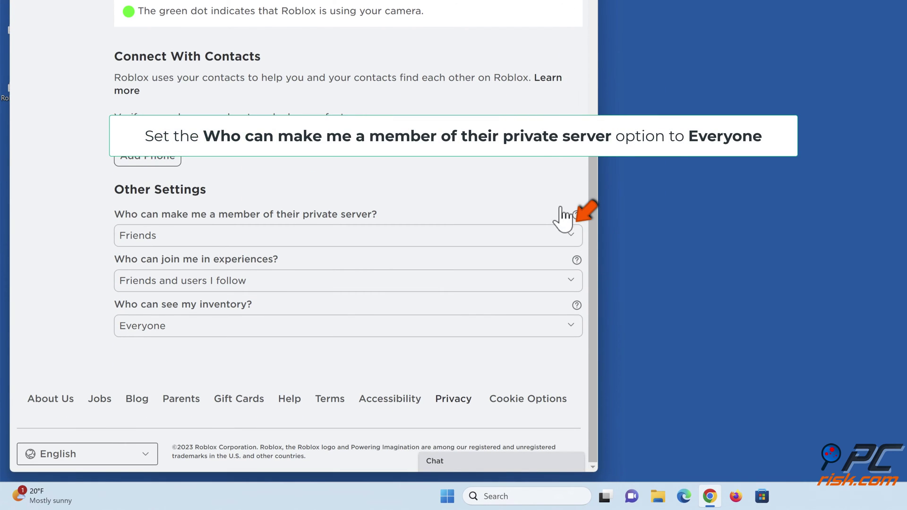
left_click(572, 242)
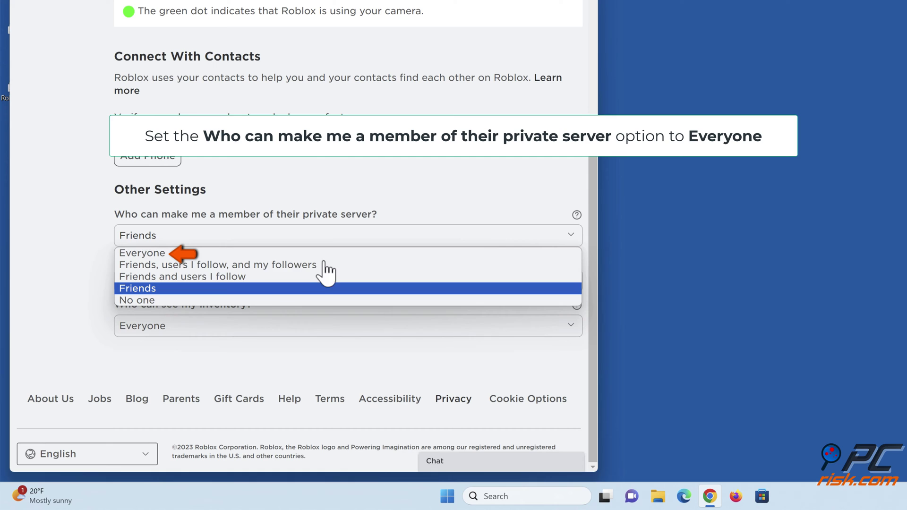
left_click(183, 253)
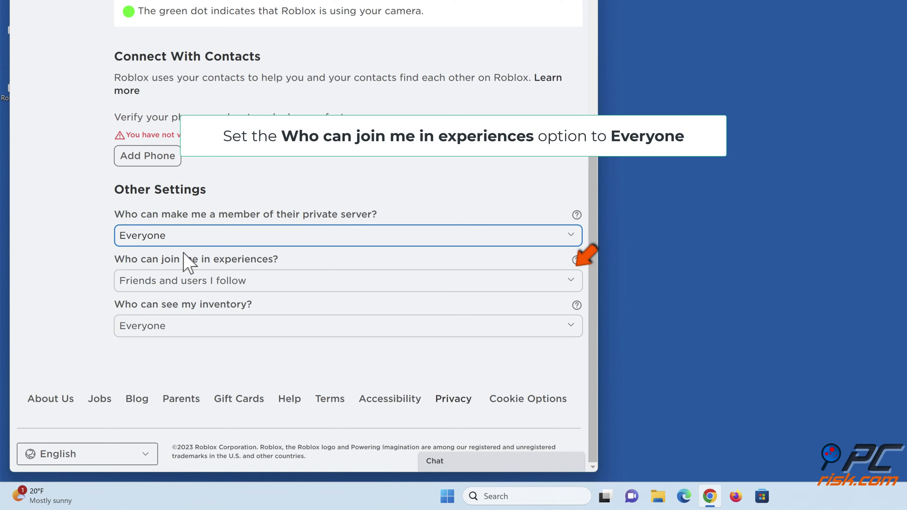
left_click(572, 282)
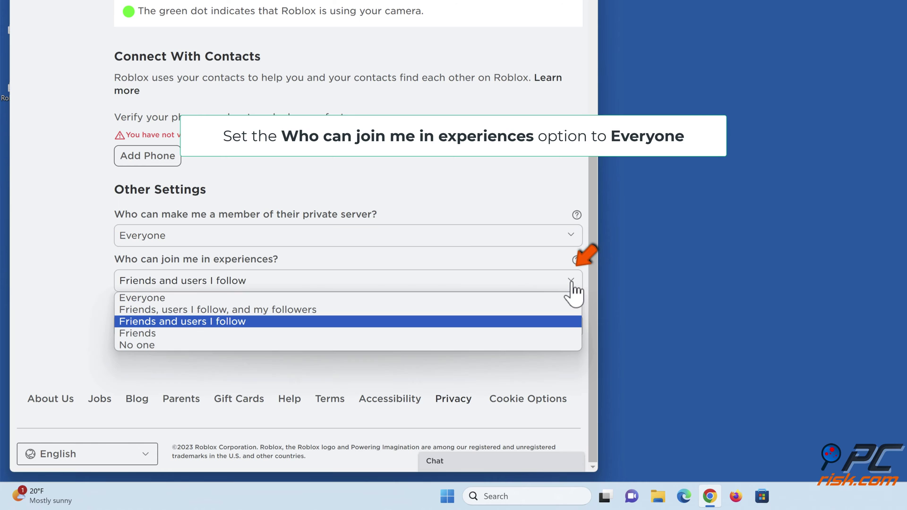
left_click(178, 298)
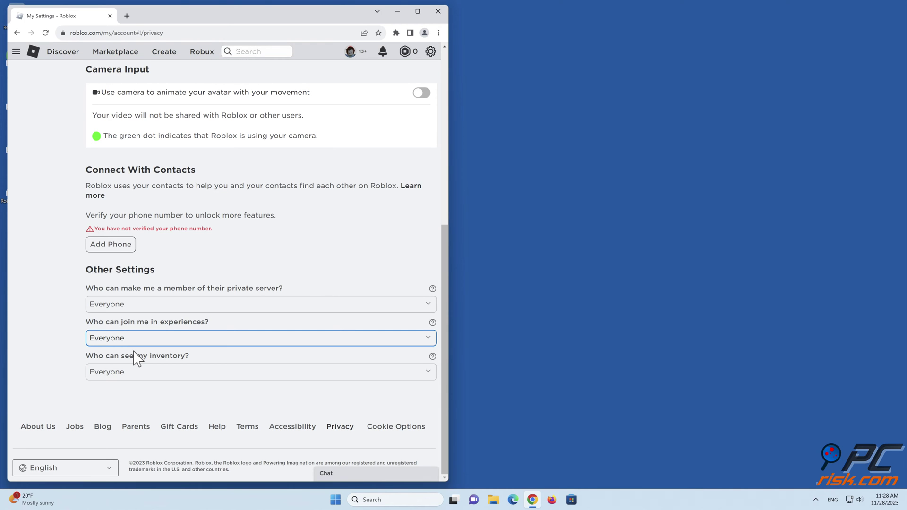
left_click(438, 11)
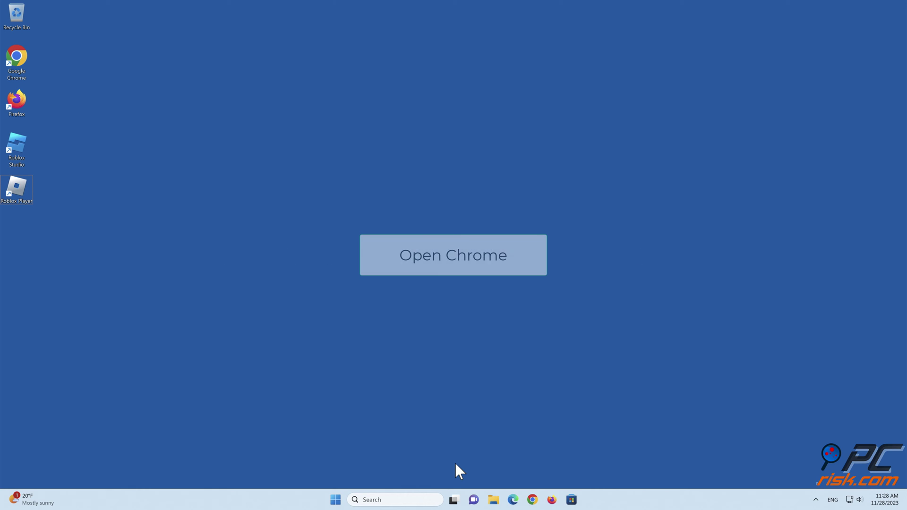
Reopen Chrome and bring up Clear browsing data from the More tools menu.
left_click(530, 500)
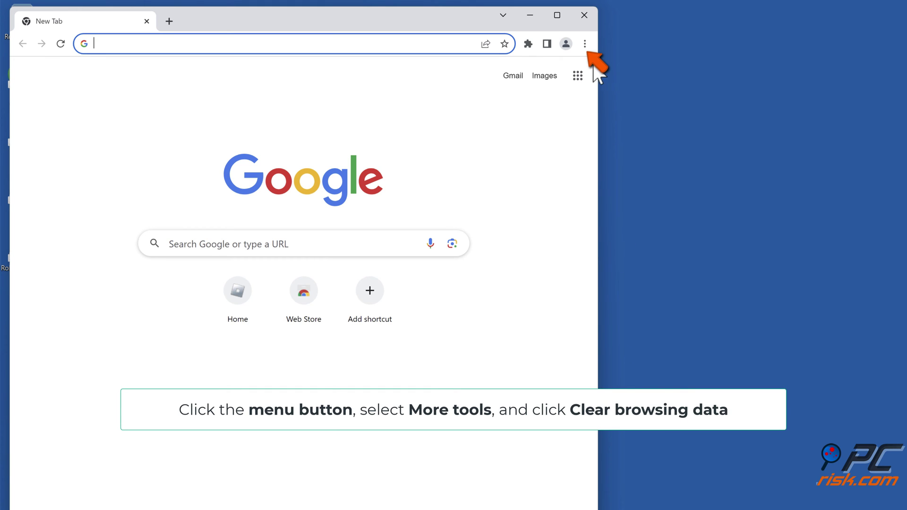
left_click(586, 45)
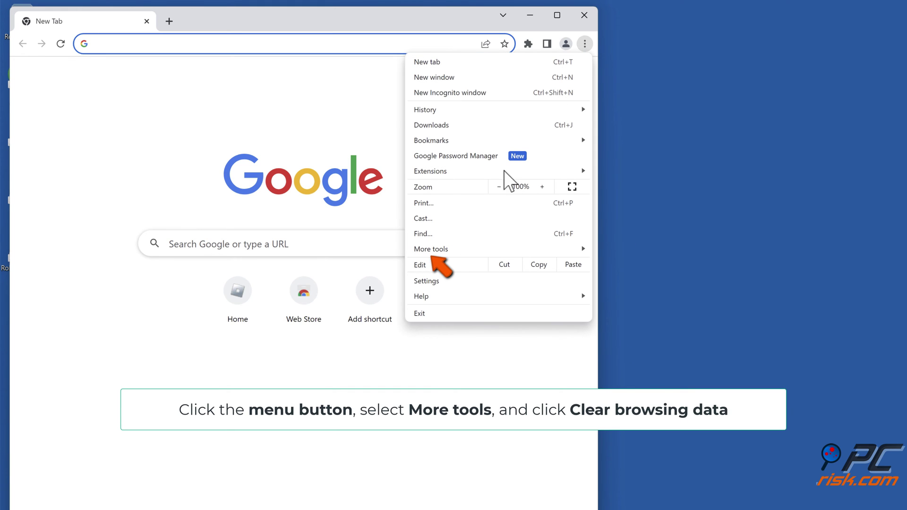
left_click(459, 250)
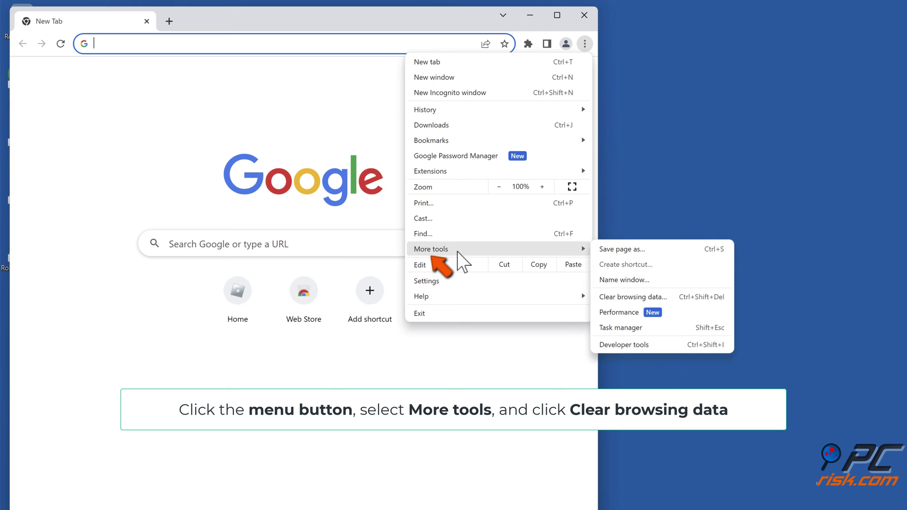
left_click(624, 298)
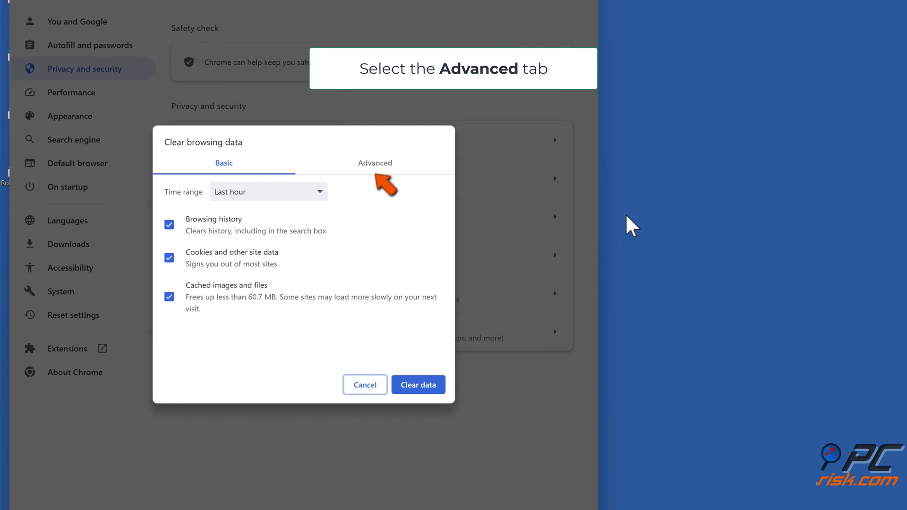
On the Advanced tab, clear history, cookies and cached files for All time, then close Chrome.
left_click(377, 170)
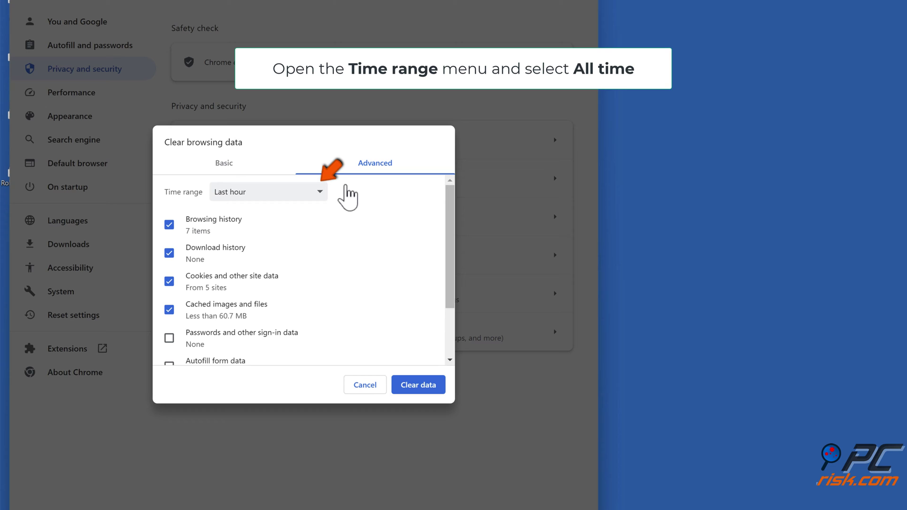
left_click(320, 193)
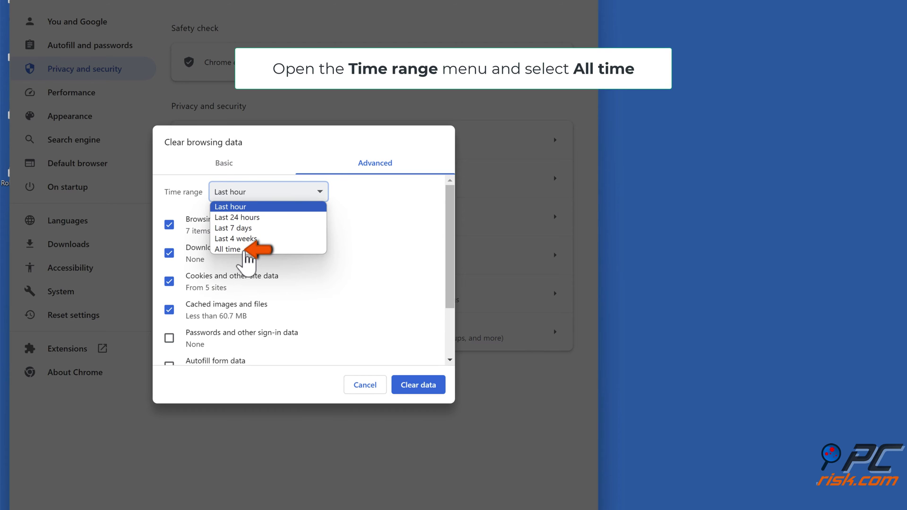
left_click(243, 250)
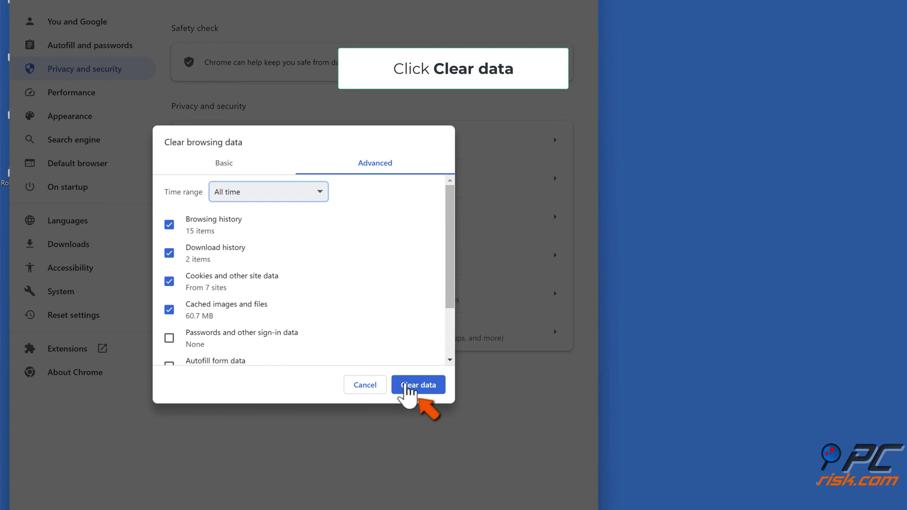
left_click(419, 391)
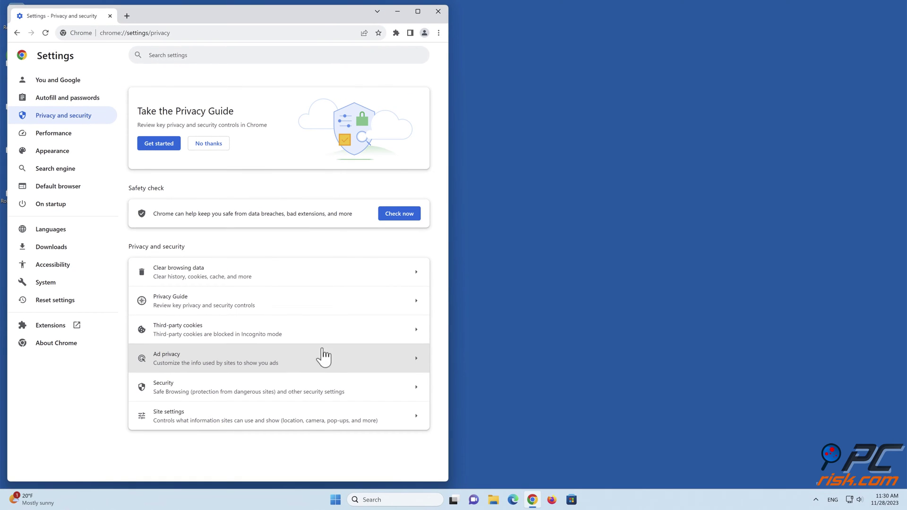
left_click(438, 11)
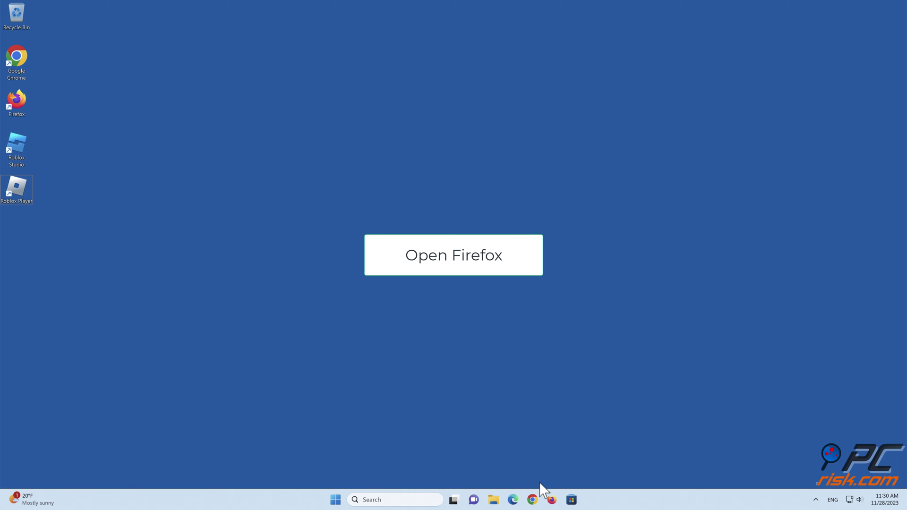
Launch Firefox, go to Privacy & Security settings and open the Clear Data dialog.
left_click(552, 500)
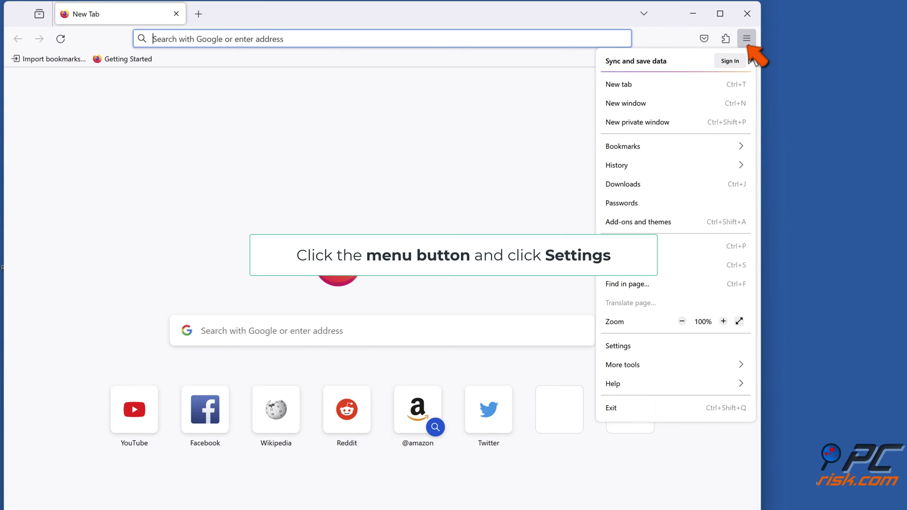
left_click(619, 347)
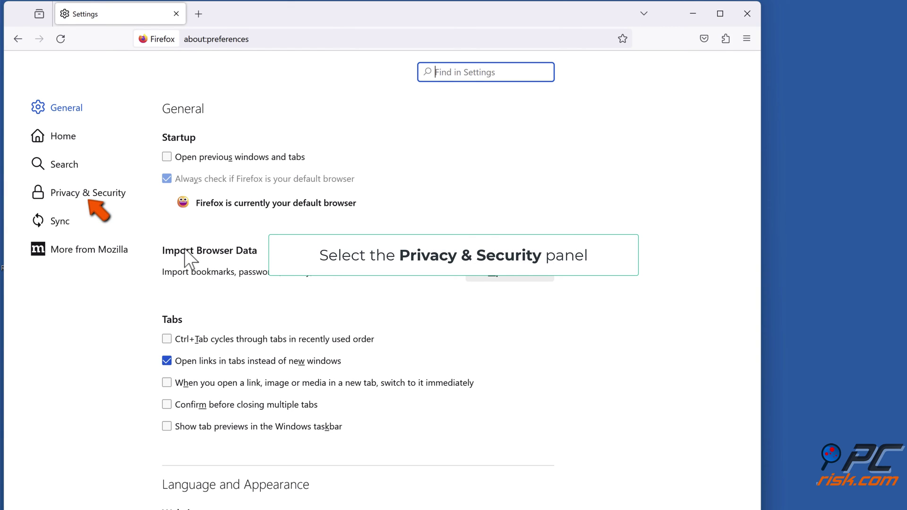
left_click(88, 196)
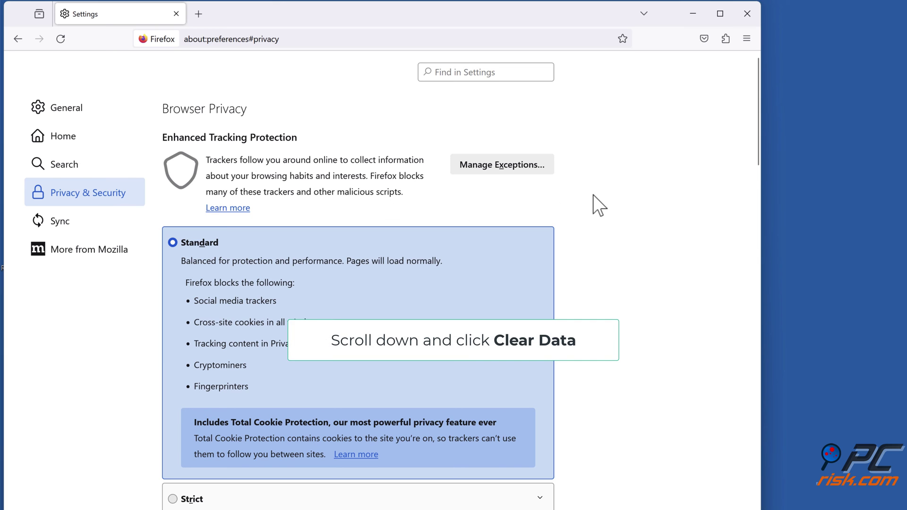
scroll(593, 194, "down", 15)
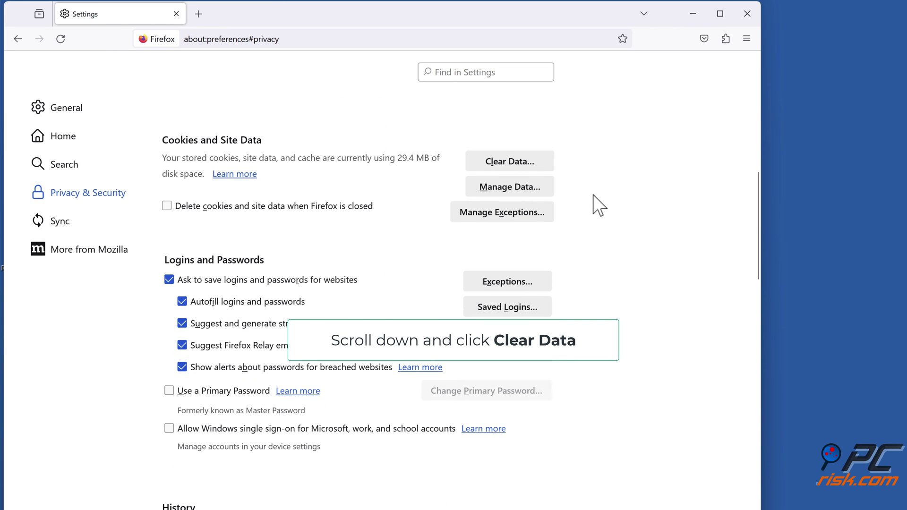
left_click(511, 169)
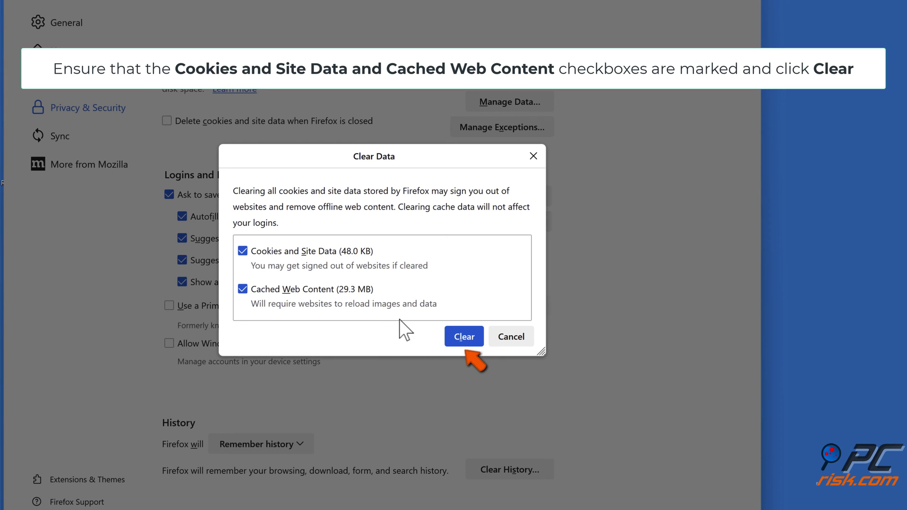
Clear Firefox's cookies, site data and cached web content to 0 bytes, then close Firefox.
left_click(466, 344)
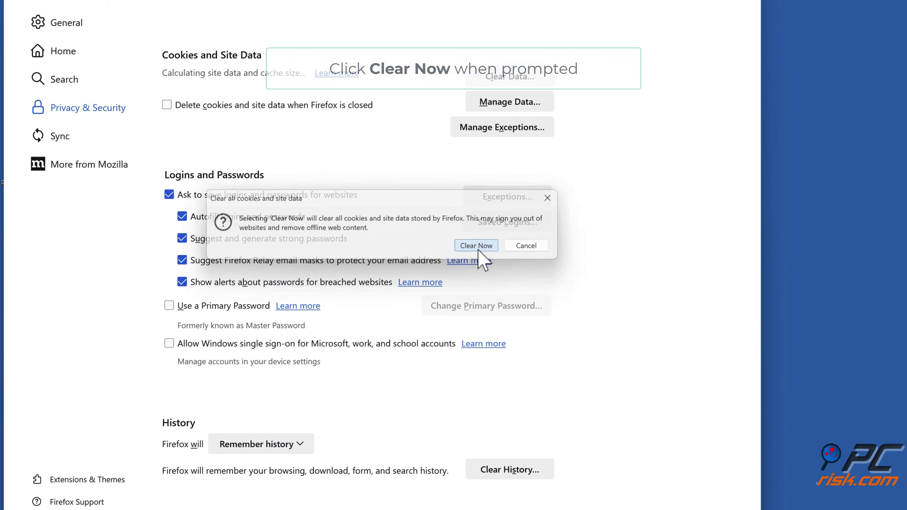
left_click(478, 248)
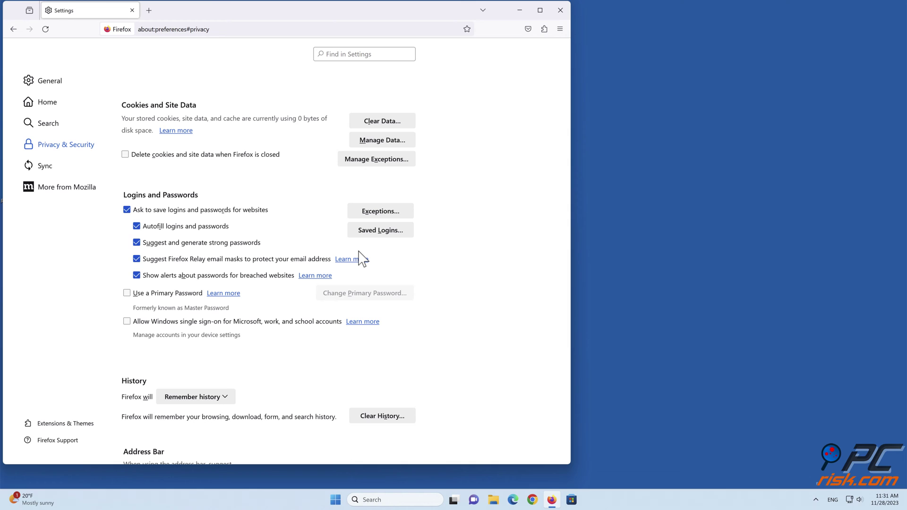
left_click(560, 10)
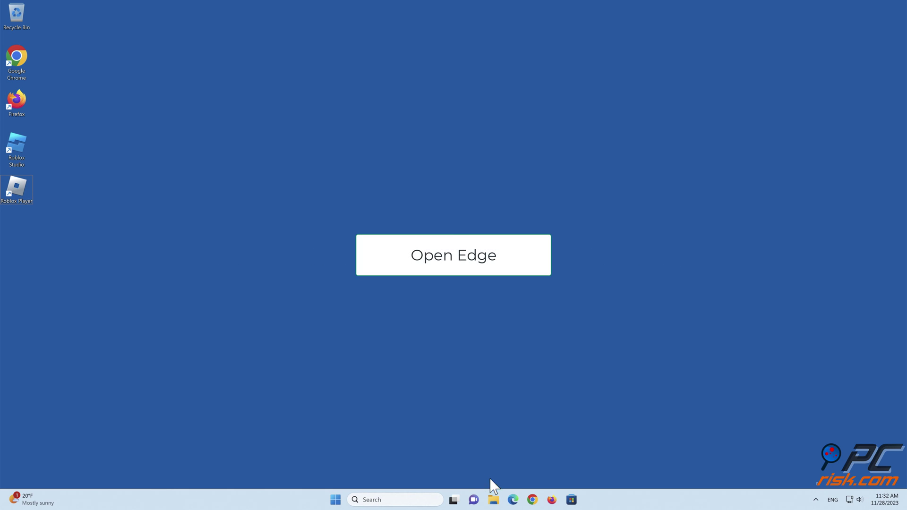
Launch Edge and scroll its Privacy, search, and services settings to Clear browsing data.
left_click(512, 500)
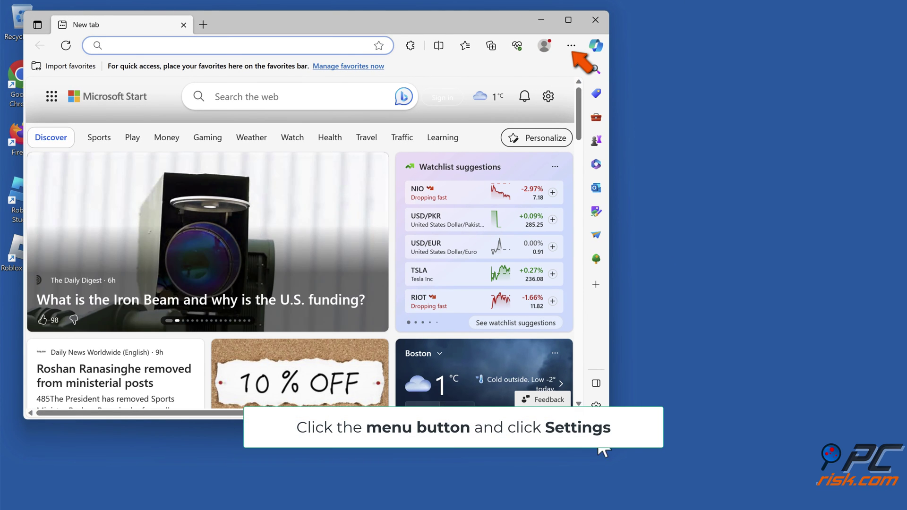
left_click(572, 48)
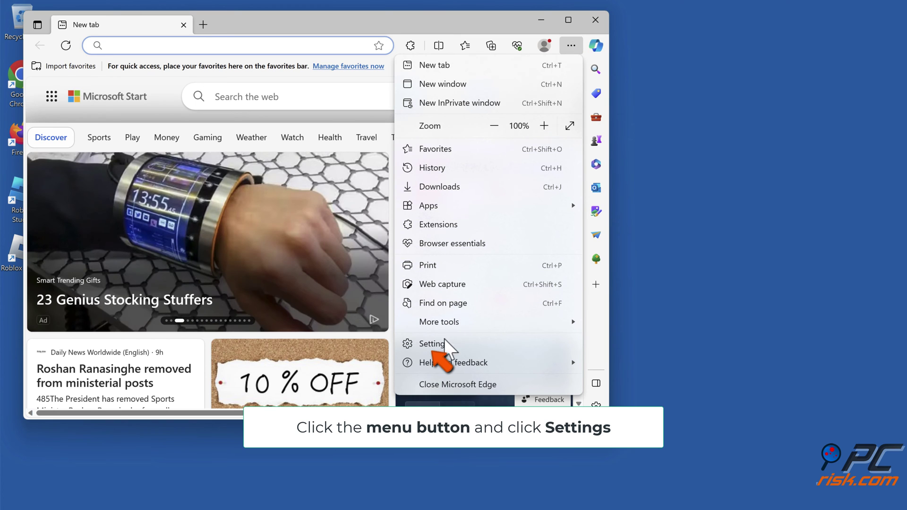
left_click(434, 348)
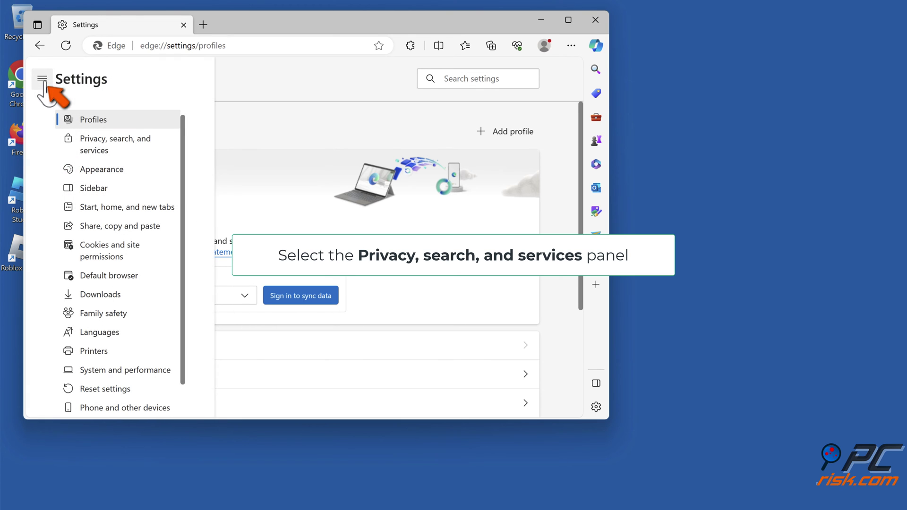
left_click(119, 150)
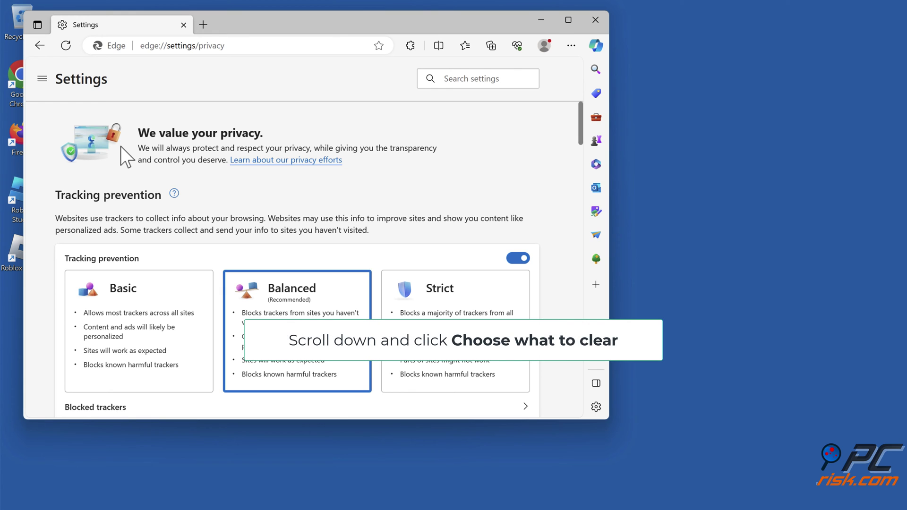
scroll(495, 172, "down", 8)
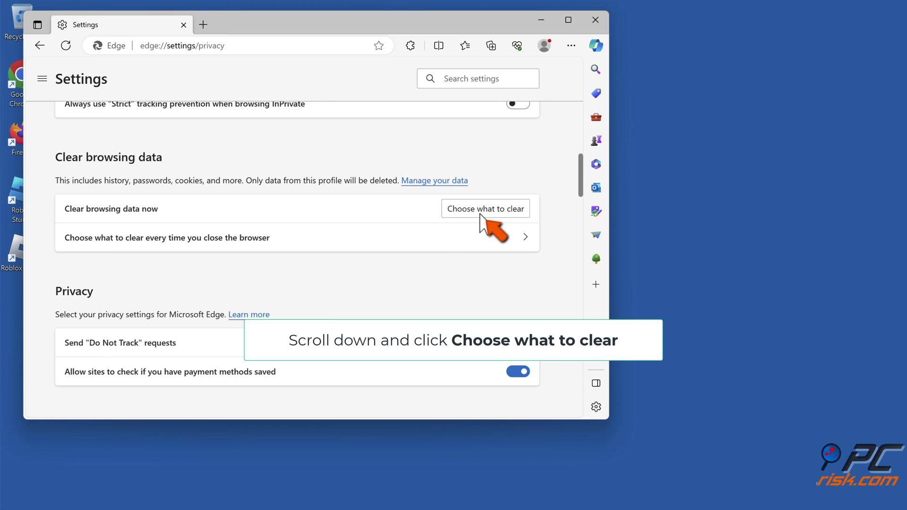
Clear Edge's history, downloads, cookies and cached files for All time, then close Edge.
left_click(484, 212)
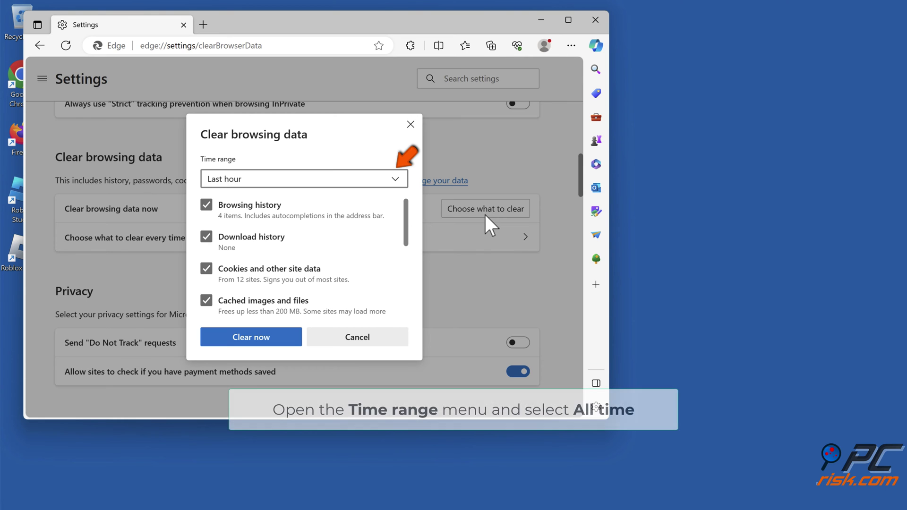
left_click(402, 183)
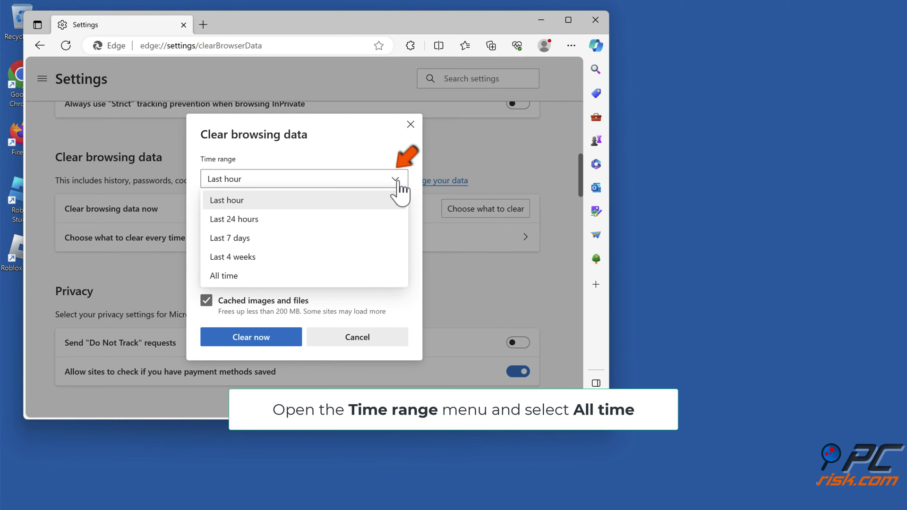
left_click(241, 281)
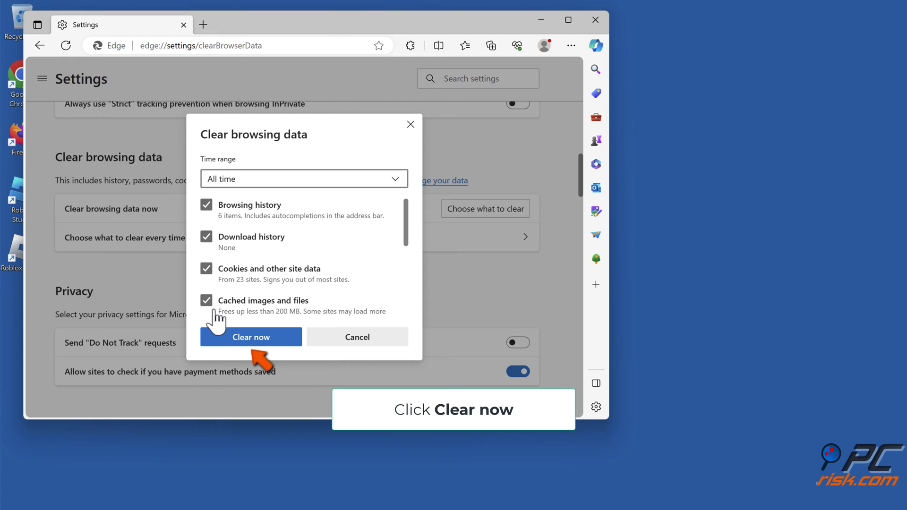
left_click(253, 340)
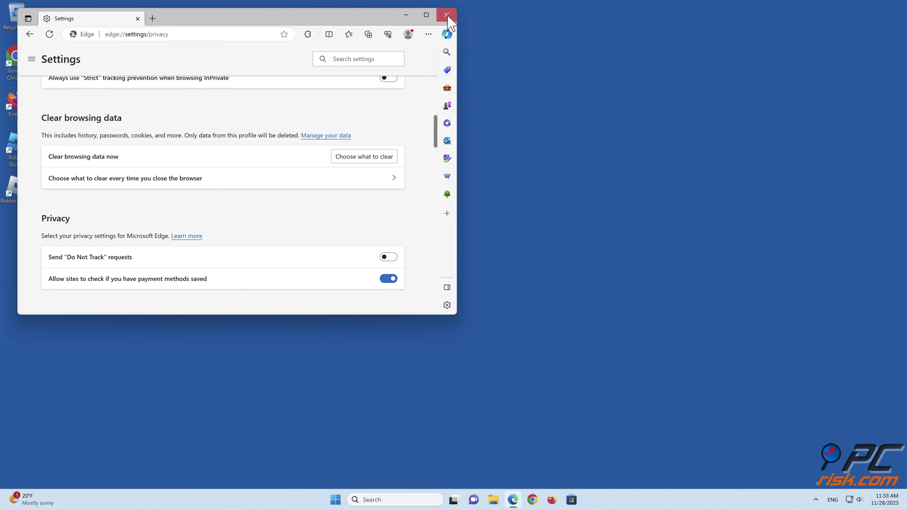
left_click(446, 14)
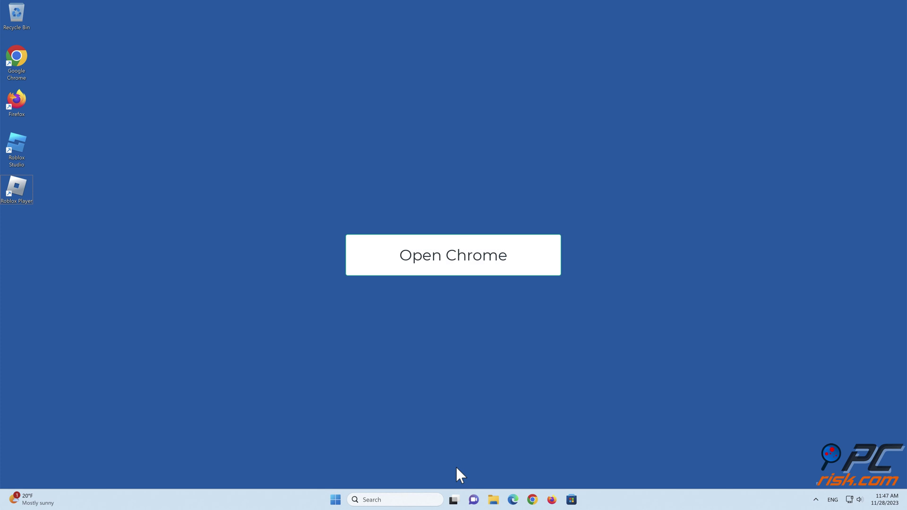
Launch Chrome, switch off the AdBlock extension in Manage Extensions, and close the window.
left_click(532, 499)
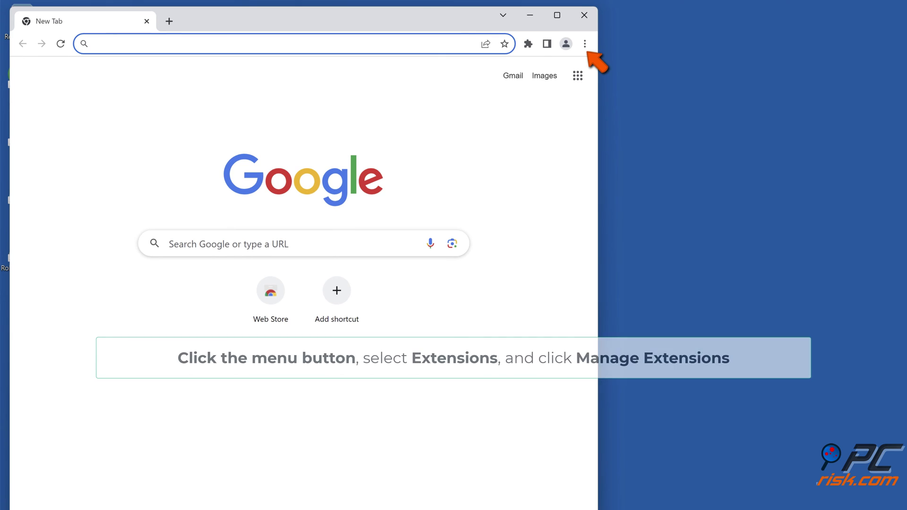
left_click(585, 44)
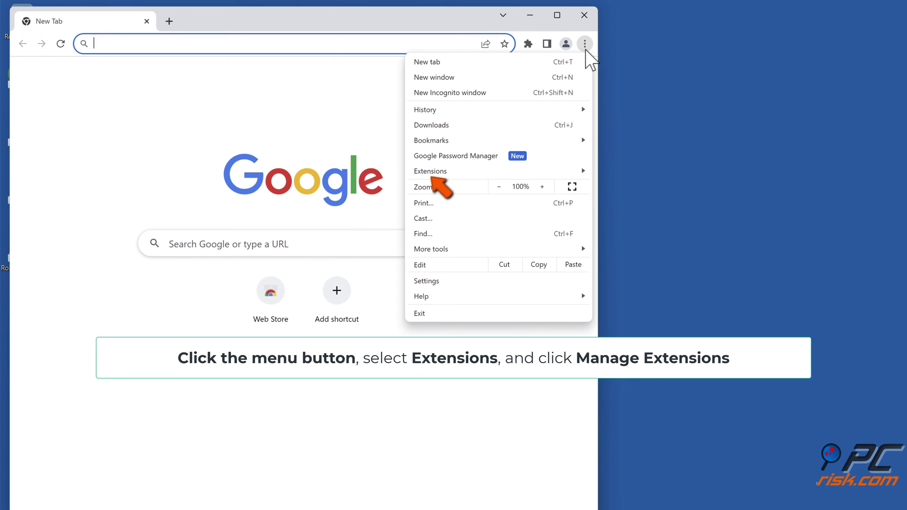
left_click(462, 174)
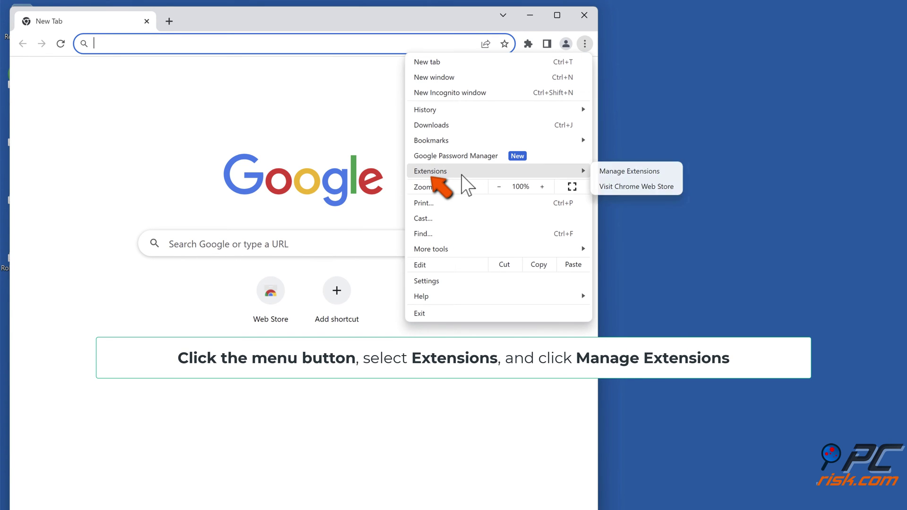
left_click(623, 172)
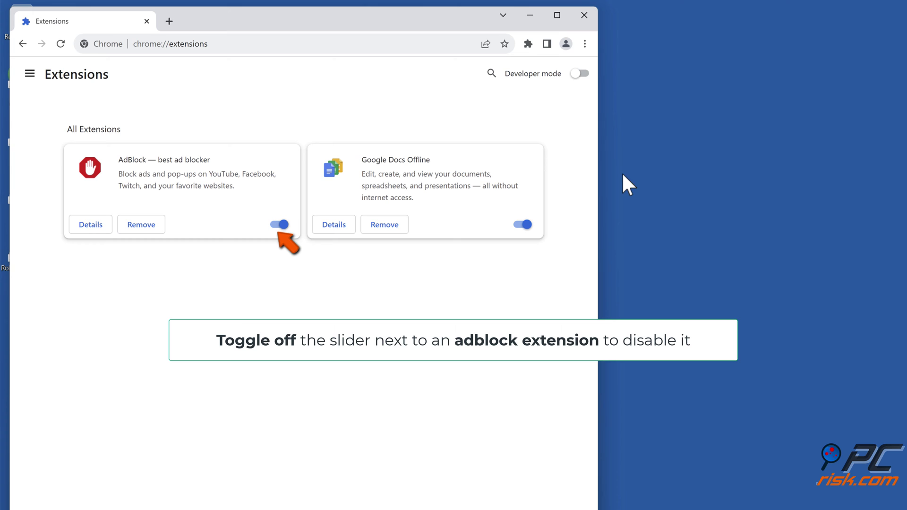
left_click(282, 225)
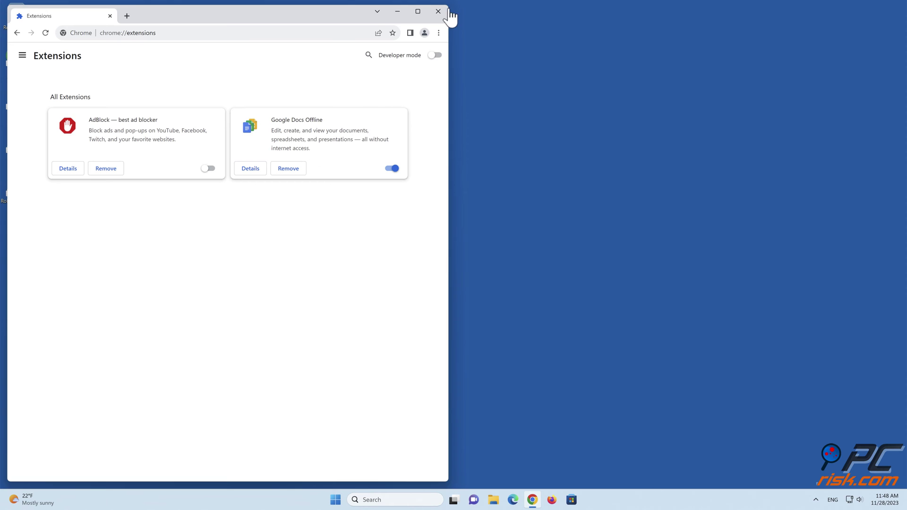
left_click(439, 11)
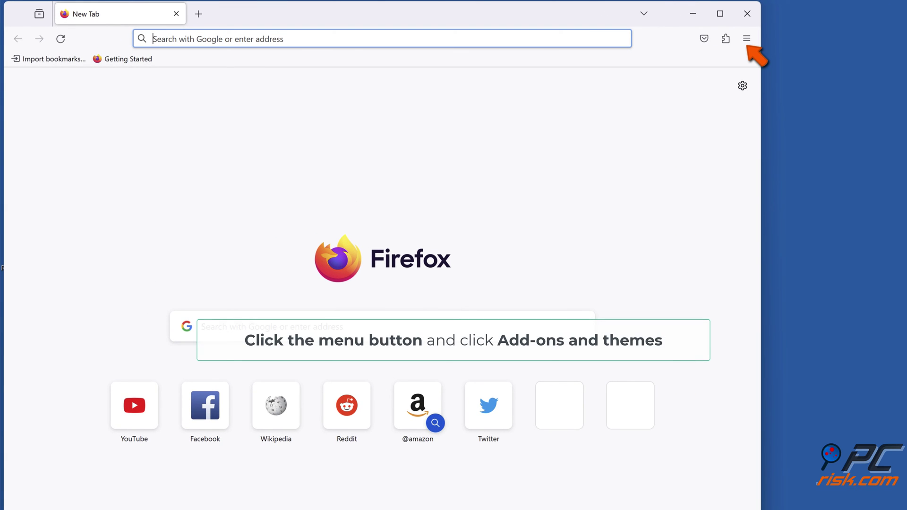
In Firefox's Add-ons and themes, toggle off AdBlock — best ad blocker, then close Firefox.
left_click(747, 39)
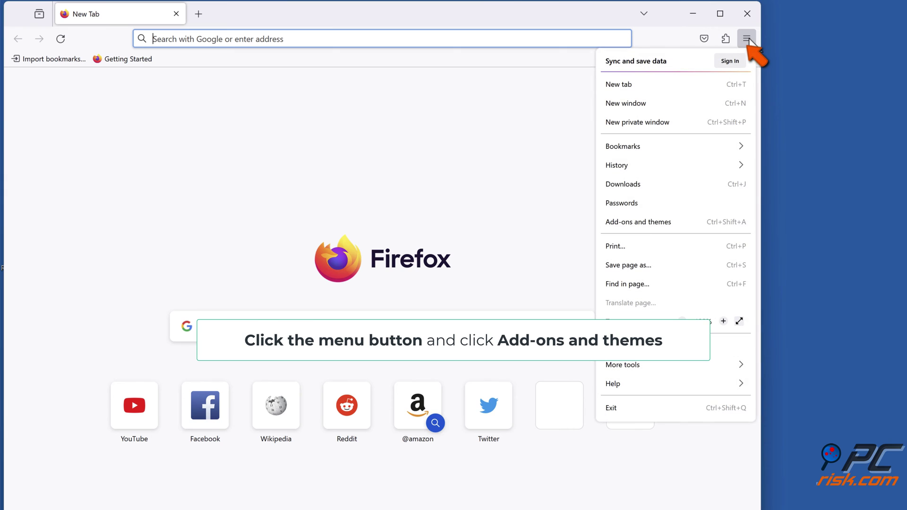
left_click(638, 228)
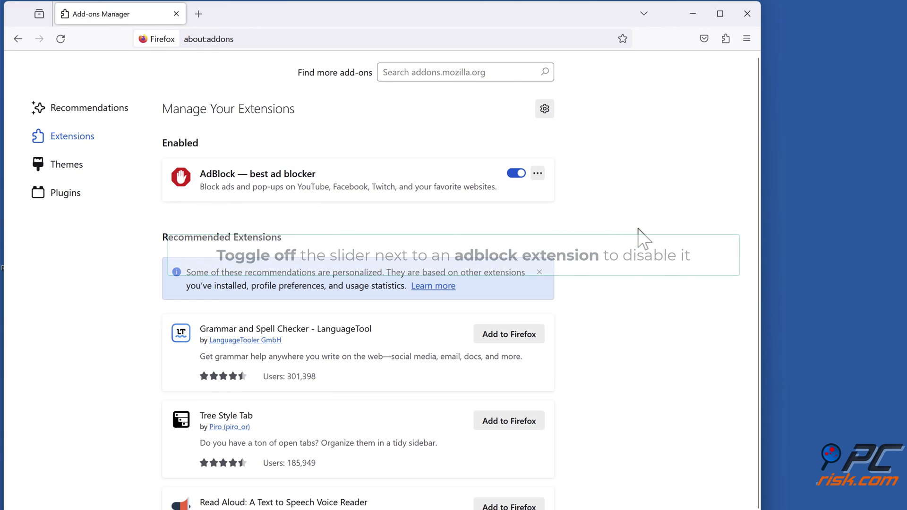
left_click(518, 177)
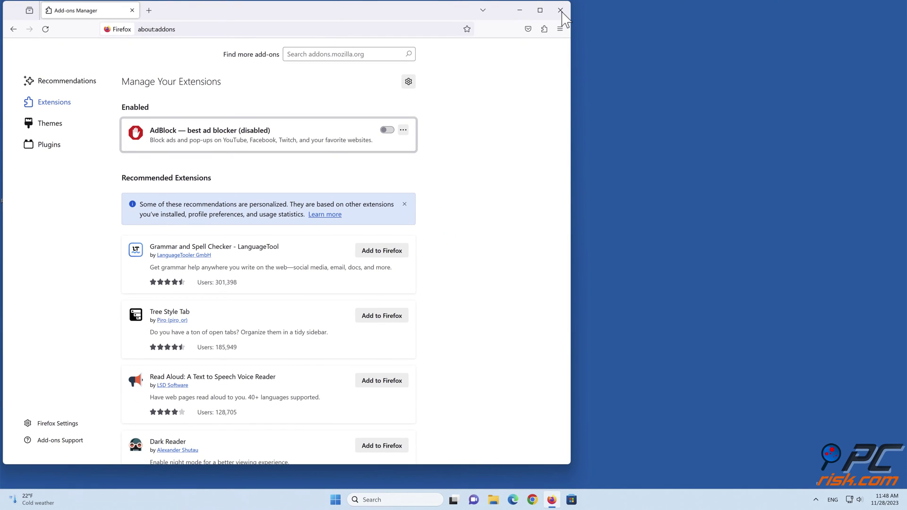
left_click(560, 10)
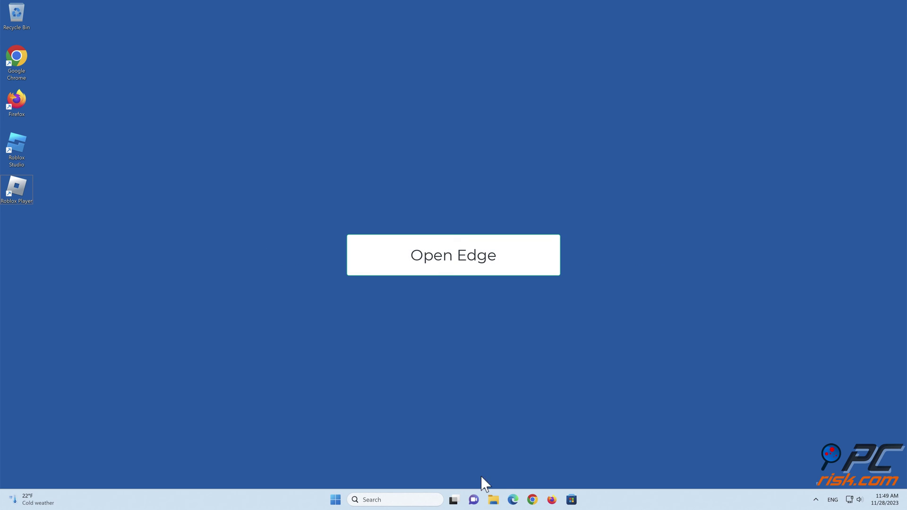
Disable the 'AdBlock — best ad blocker' extension in Edge's Manage extensions page, then close Edge.
left_click(513, 500)
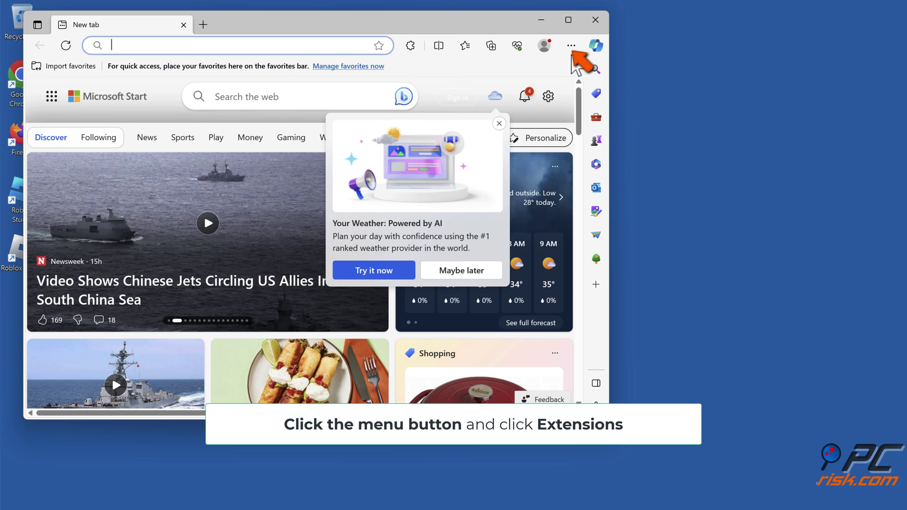
left_click(572, 47)
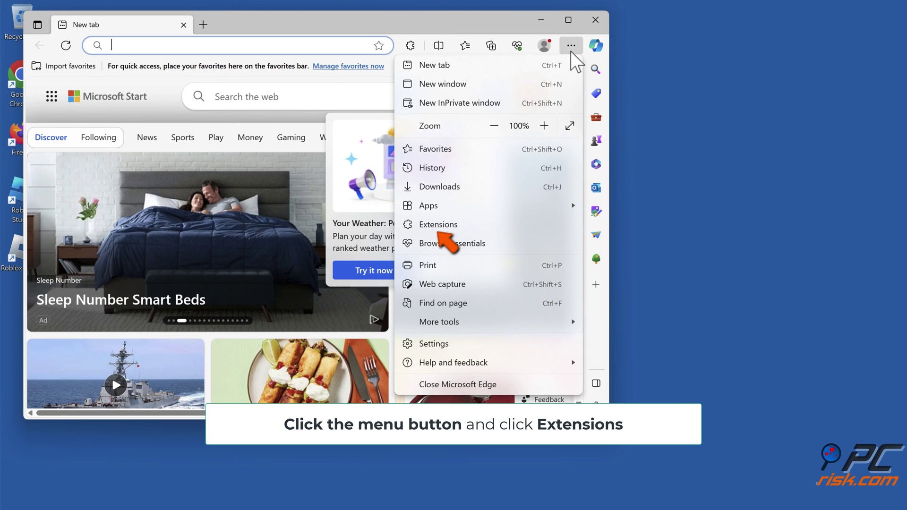
left_click(451, 223)
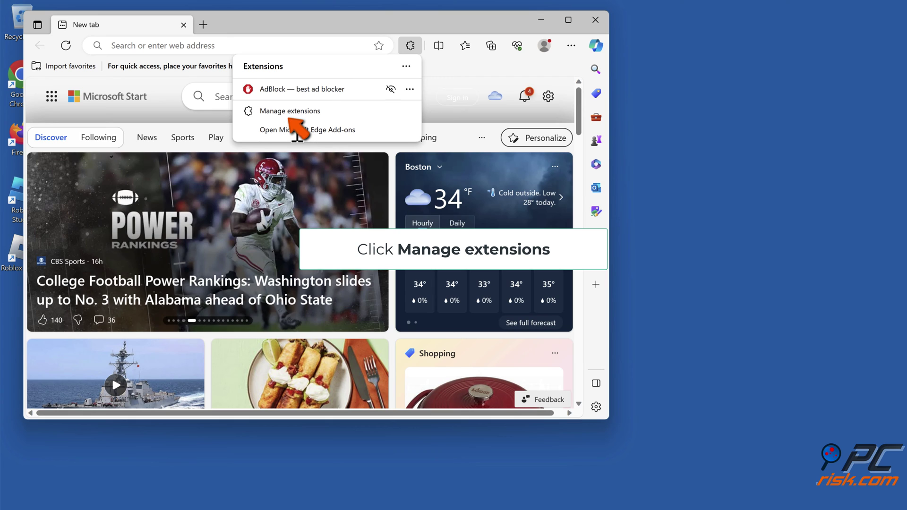
left_click(290, 113)
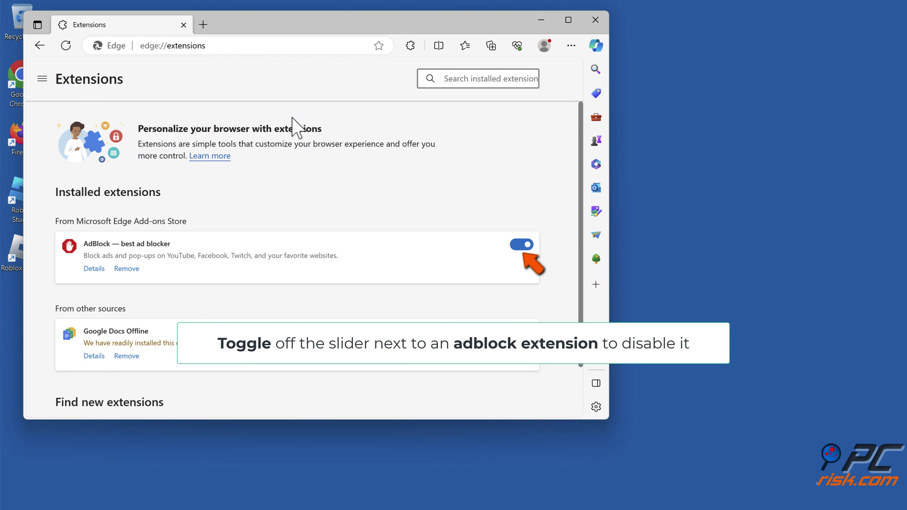
left_click(521, 248)
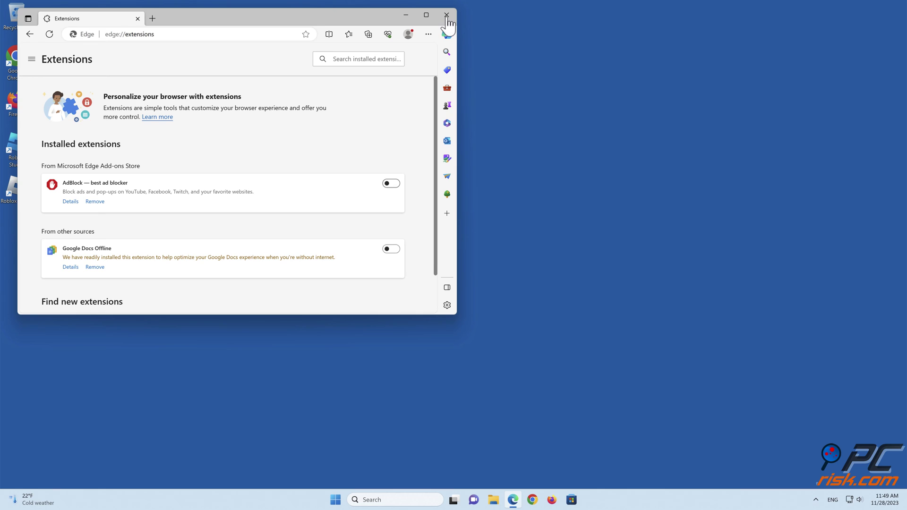
left_click(446, 15)
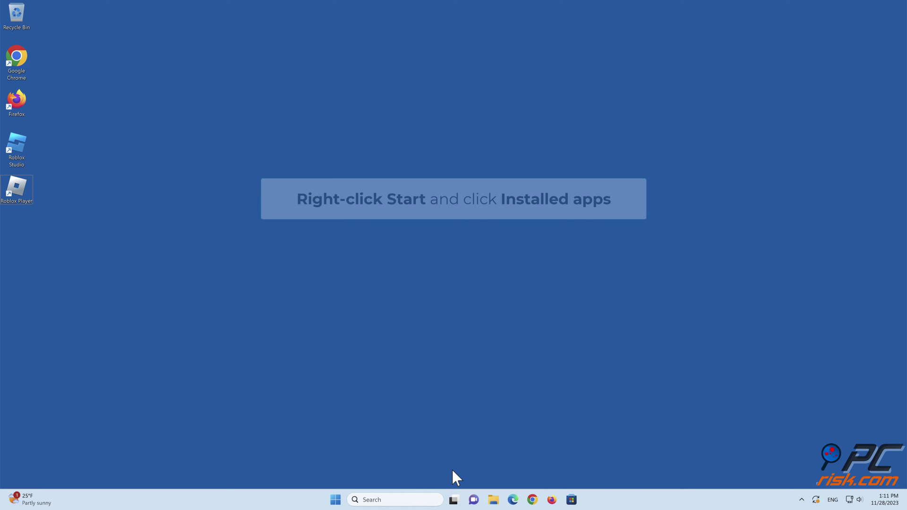
Uninstall Roblox Player from Installed apps, confirming removal and acknowledging the completion message.
right_click(337, 502)
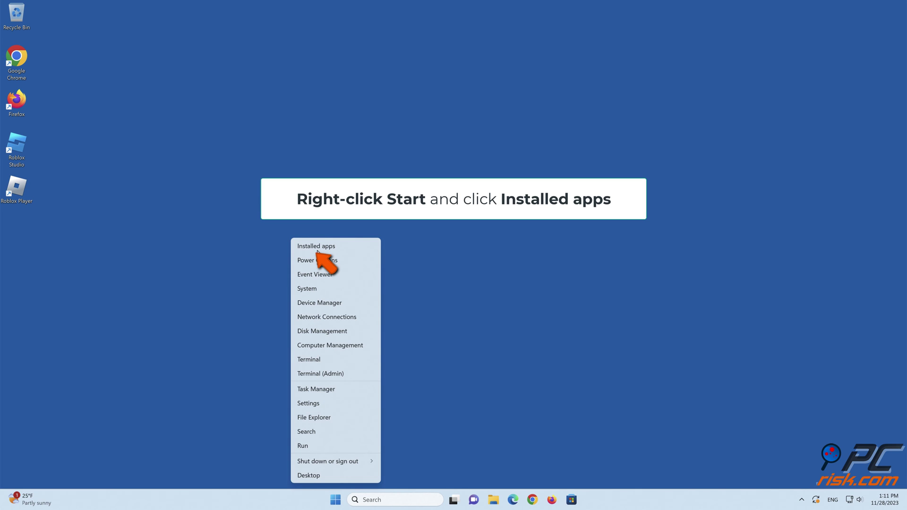
left_click(317, 248)
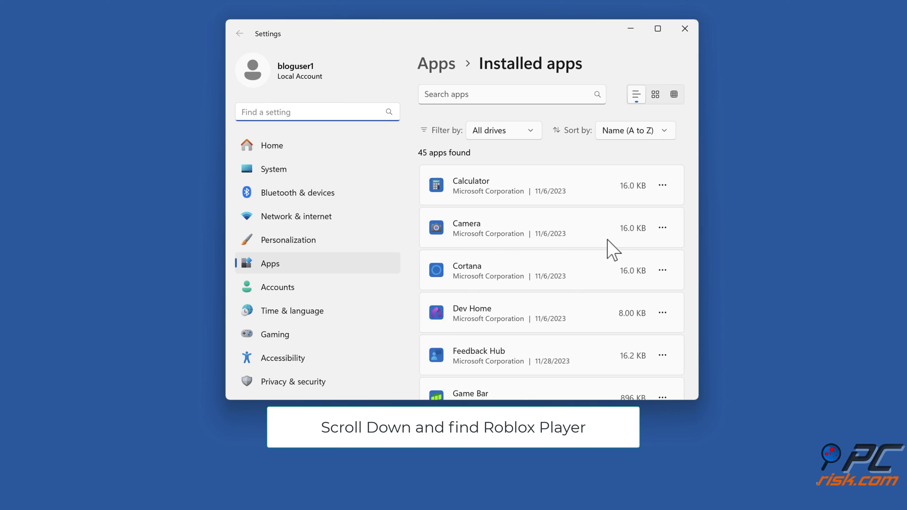
scroll(608, 240, "down", 15)
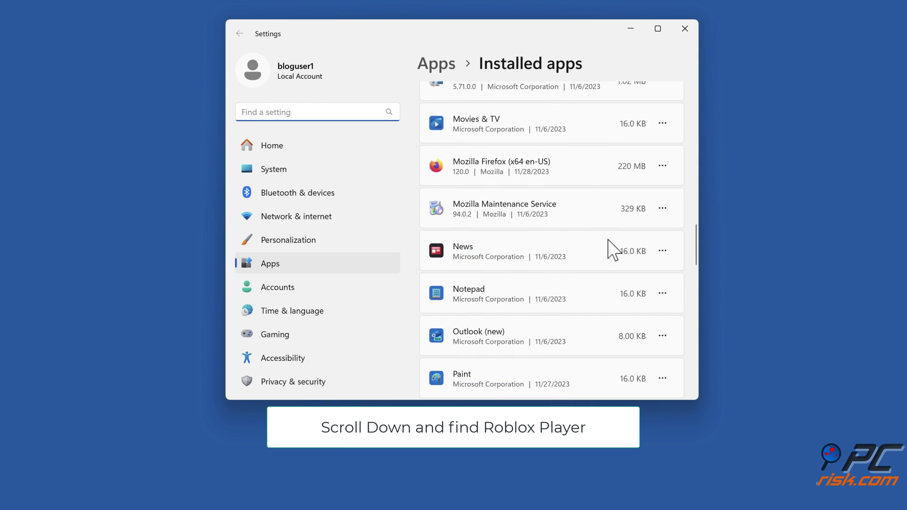
scroll(608, 240, "down", 10)
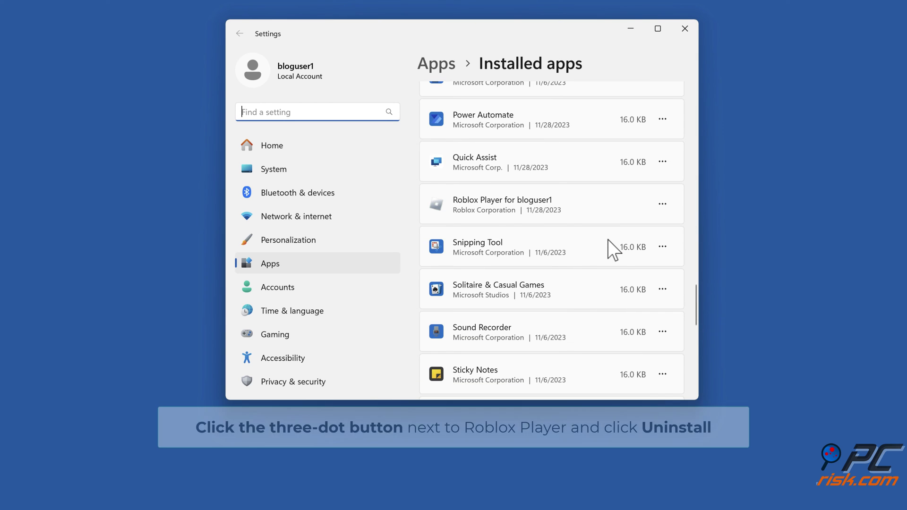
left_click(663, 205)
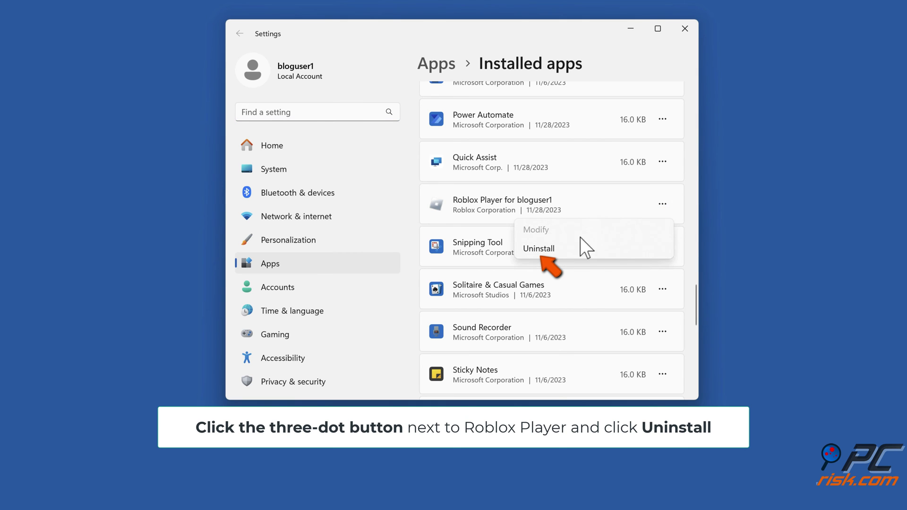
left_click(540, 254)
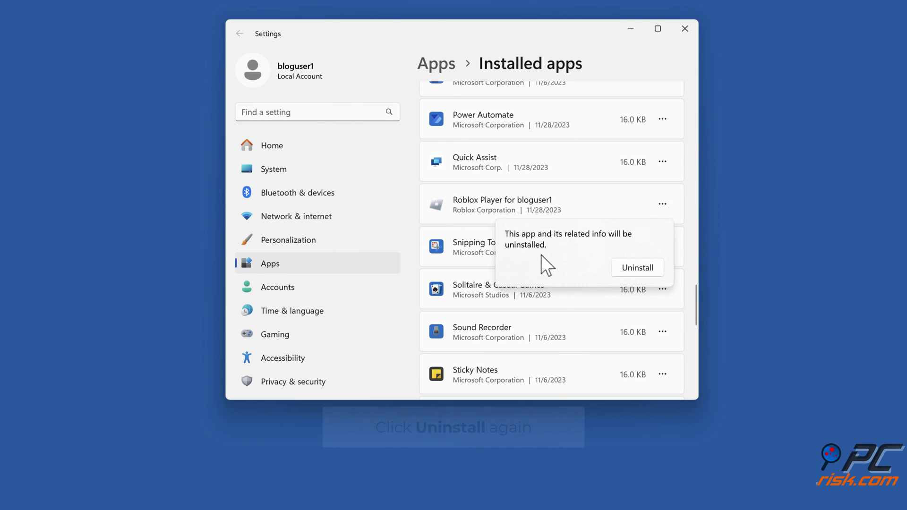
left_click(635, 272)
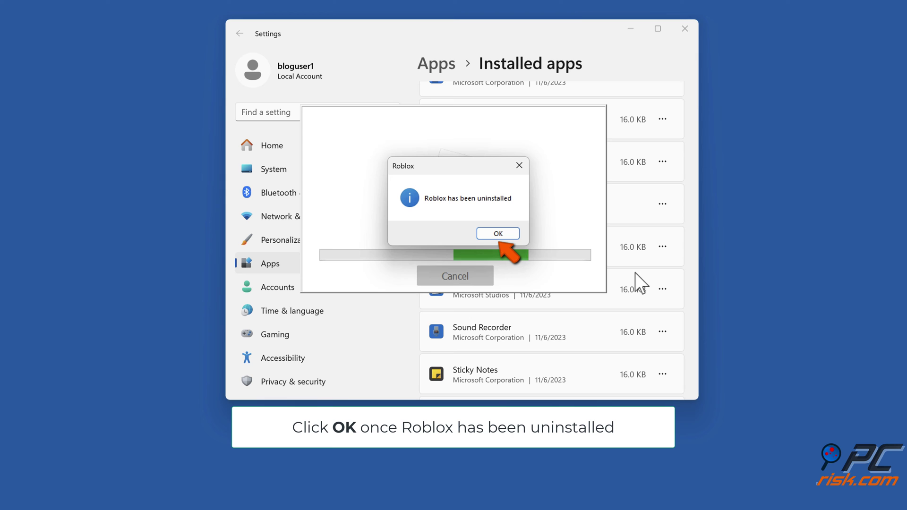
left_click(495, 235)
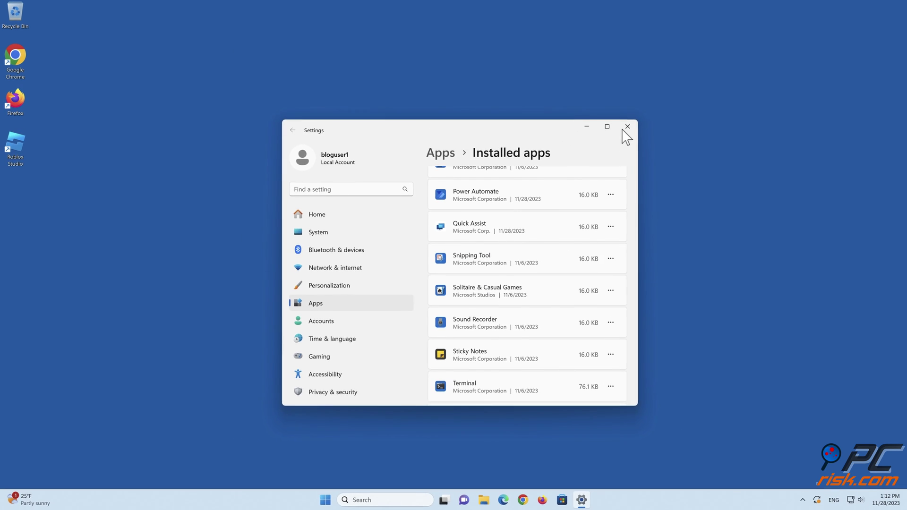
Close Settings, open Chrome and go to roblox.com.
left_click(626, 128)
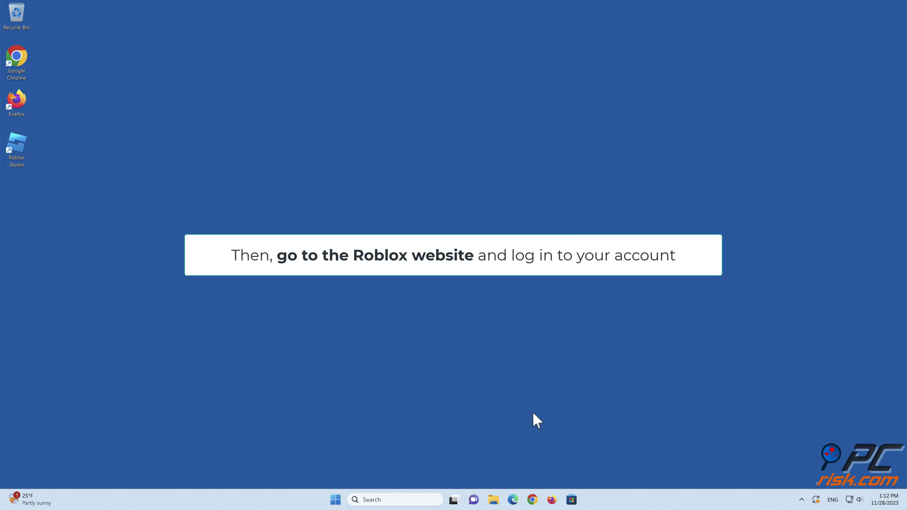
left_click(534, 500)
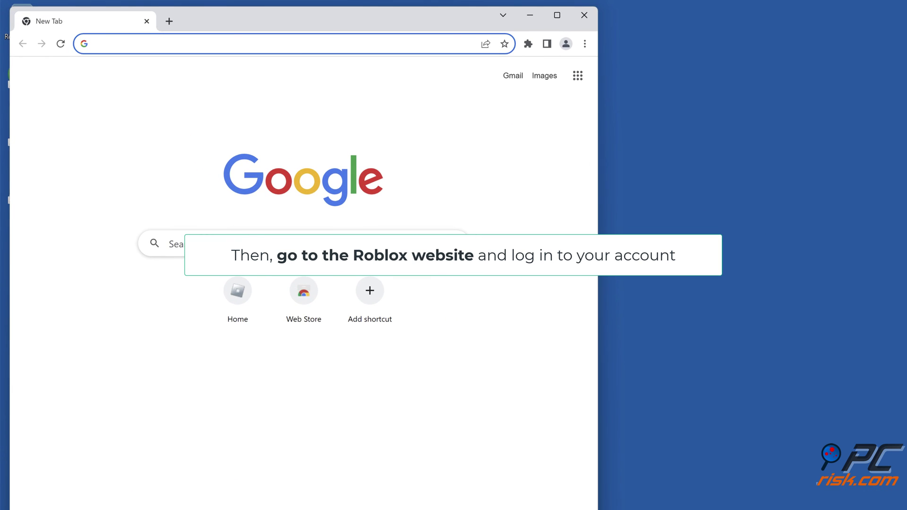
type("roblox.com")
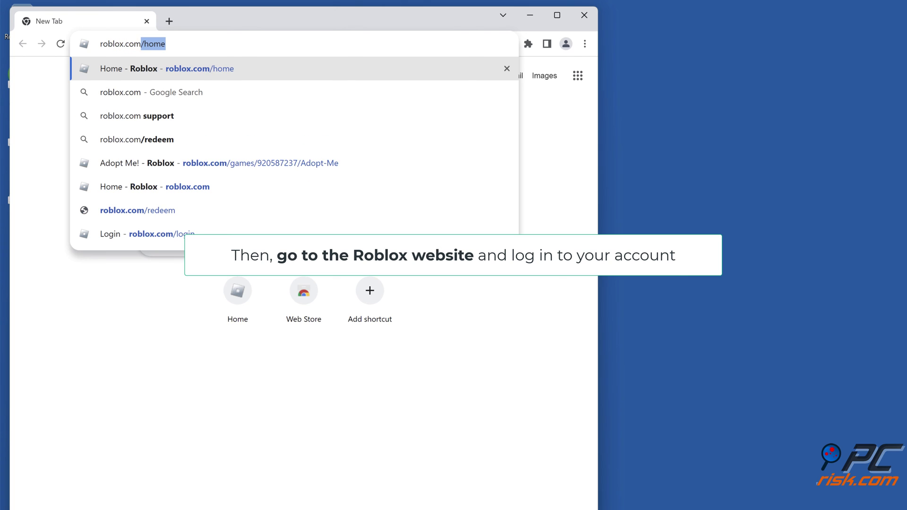
key("Delete")
key("Return")
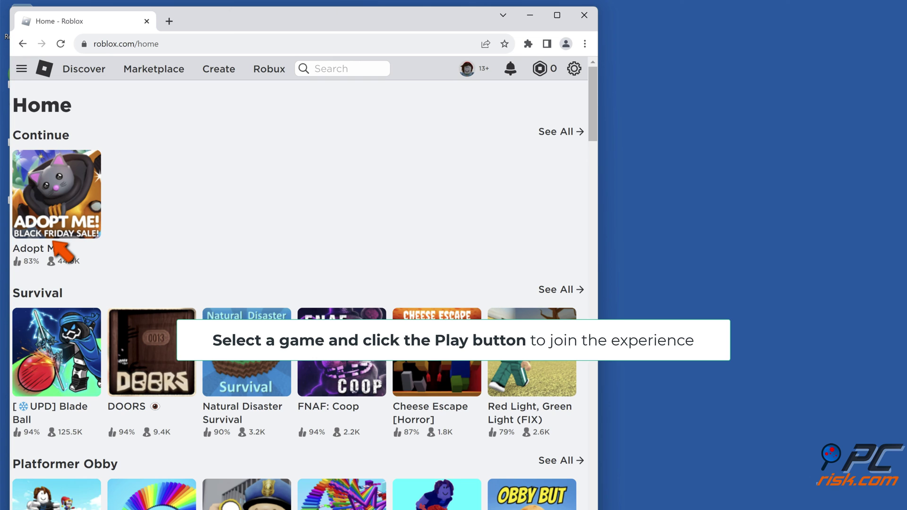
From the Adopt Me! game page, download the Roblox installer and run RobloxPlayerInstaller (3).exe.
left_click(60, 219)
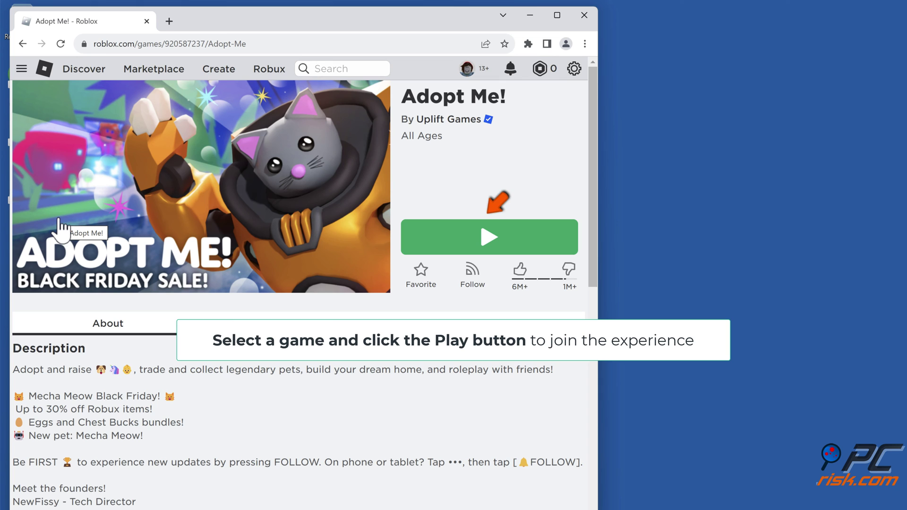
left_click(488, 253)
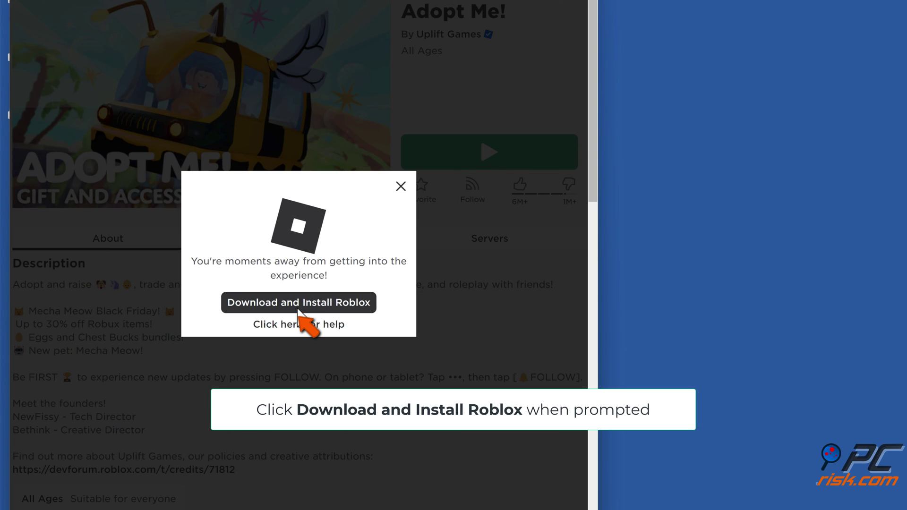
left_click(298, 308)
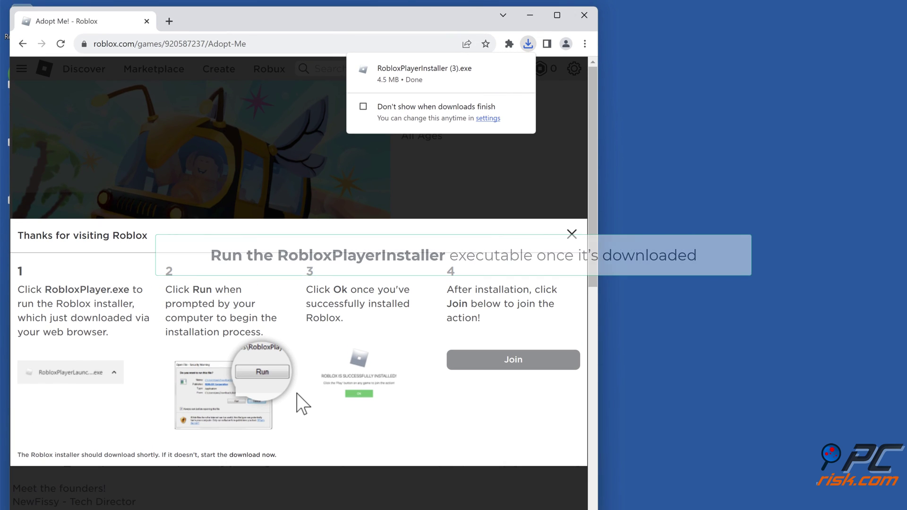
left_click(428, 72)
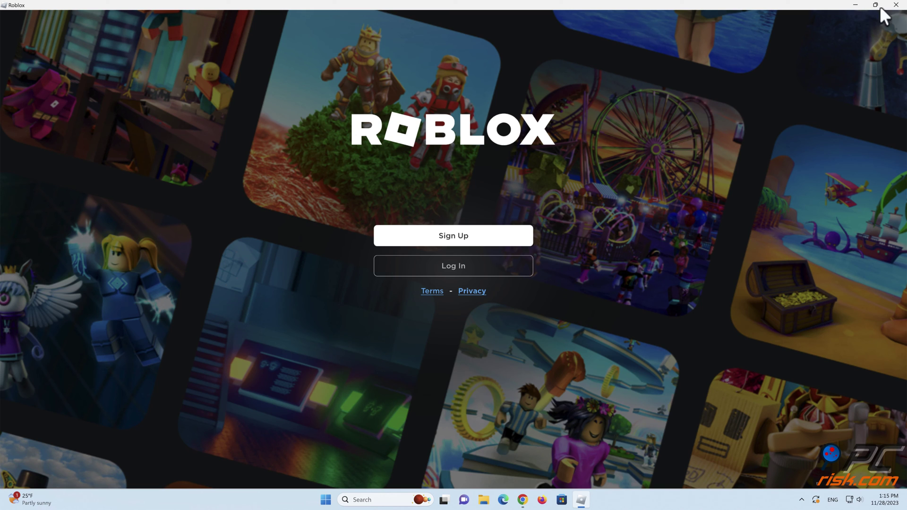
Close the reinstalled Roblox app and the Chrome window showing the Adopt Me! page.
left_click(897, 5)
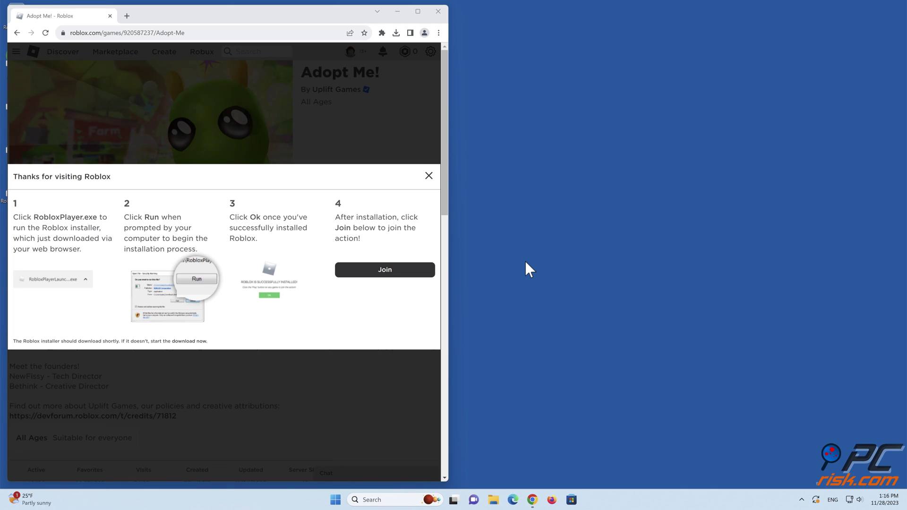
left_click(438, 11)
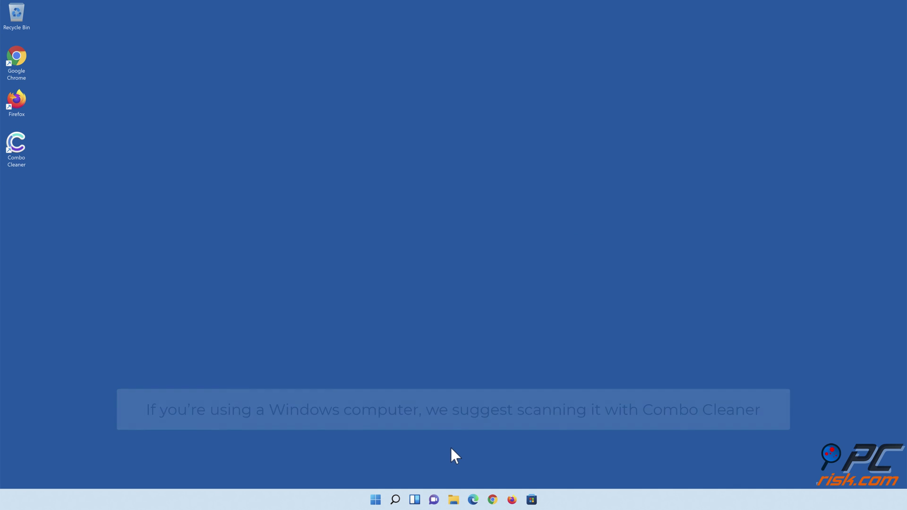
Launch Combo Cleaner, run a quick scan and move the 323 detected items to quarantine.
double_click(23, 160)
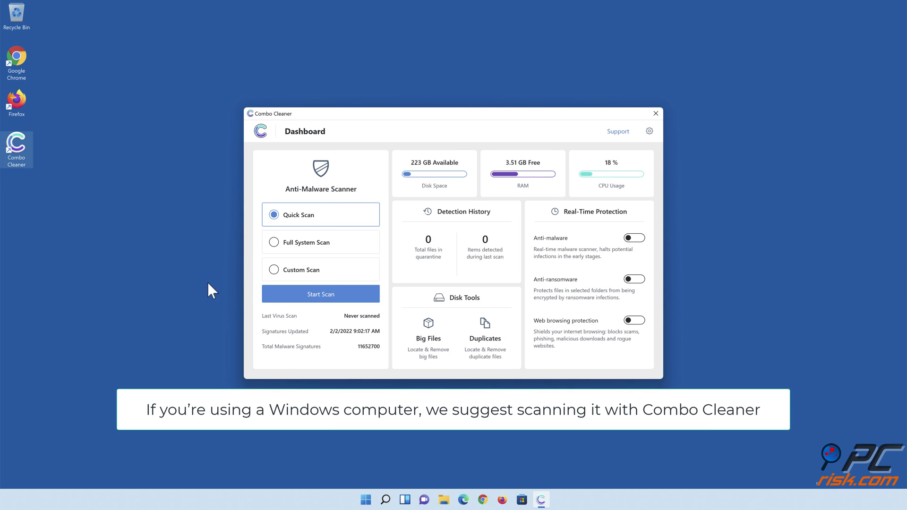
left_click(323, 296)
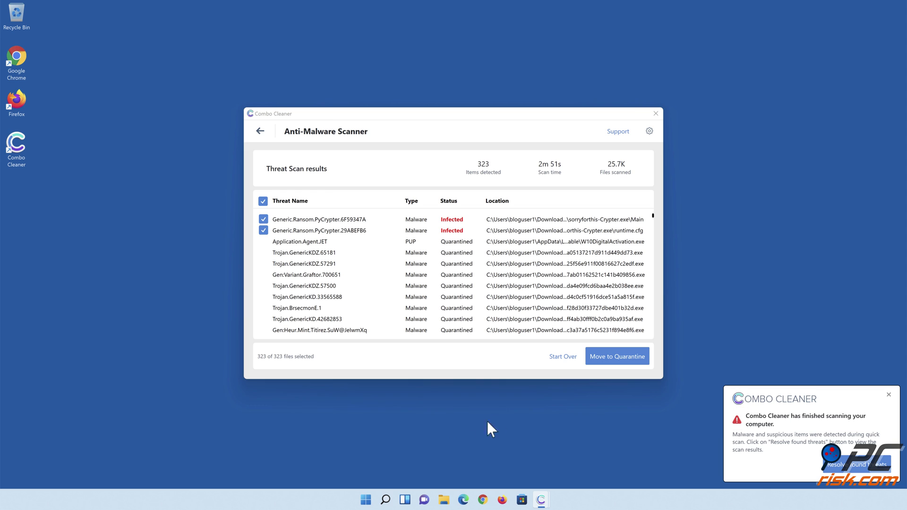
left_click(613, 361)
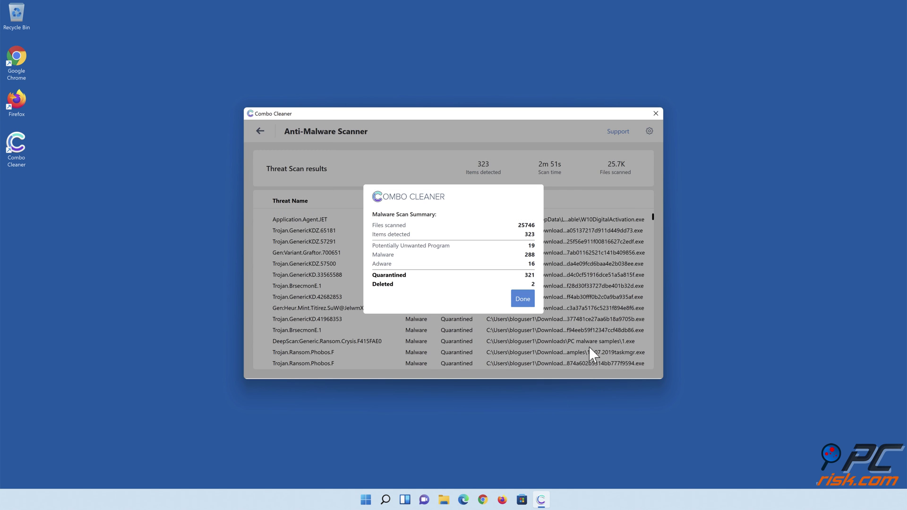
left_click(522, 303)
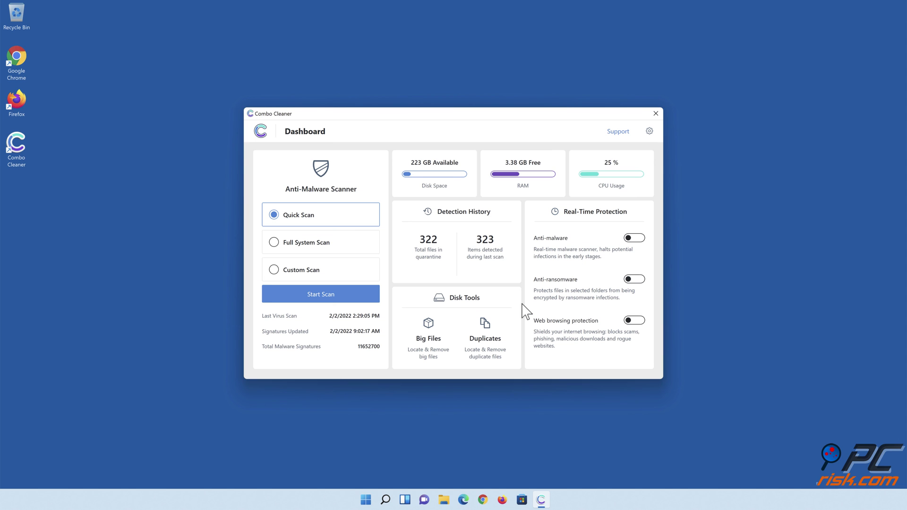
Switch on Anti-malware and Anti-ransomware, adding Libraries > Documents > Documents as a protected folder.
left_click(634, 240)
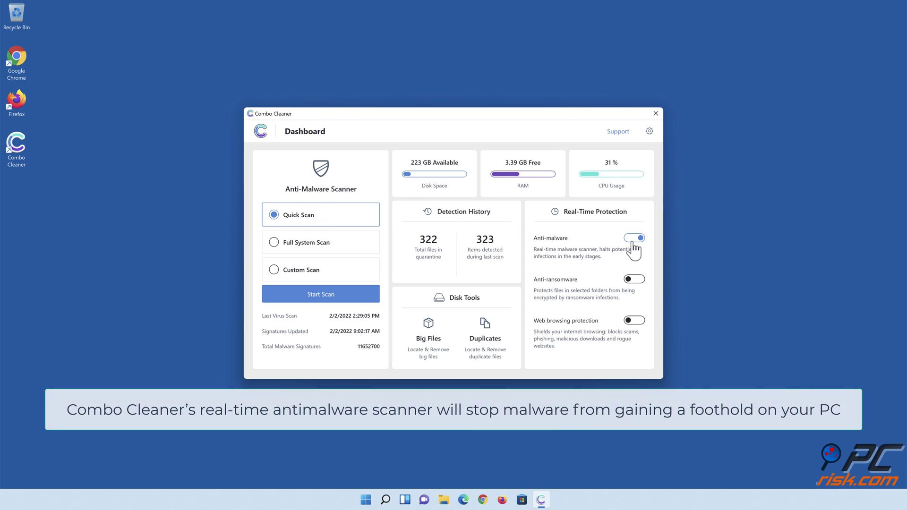
left_click(634, 279)
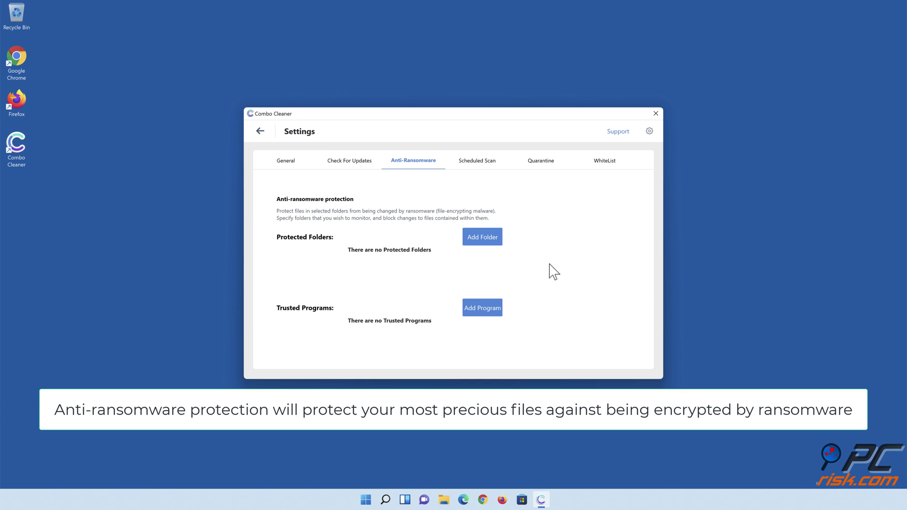
left_click(483, 241)
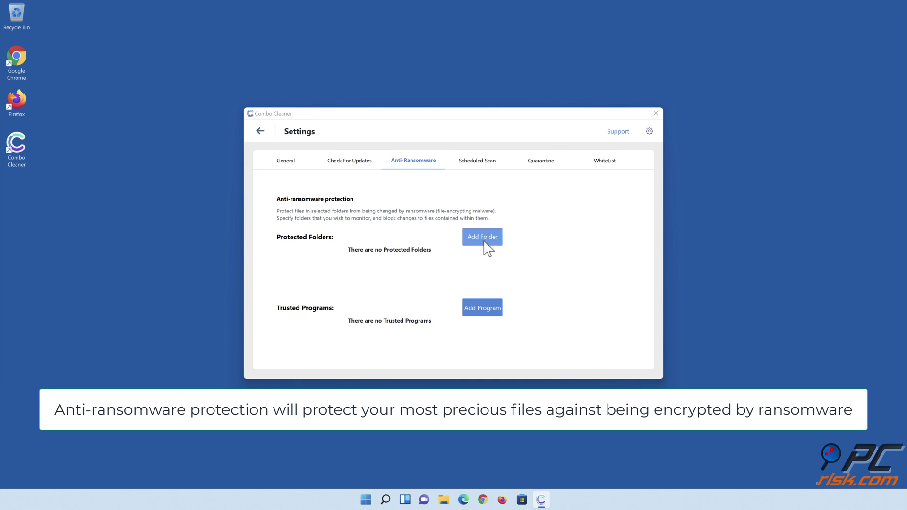
left_click(393, 243)
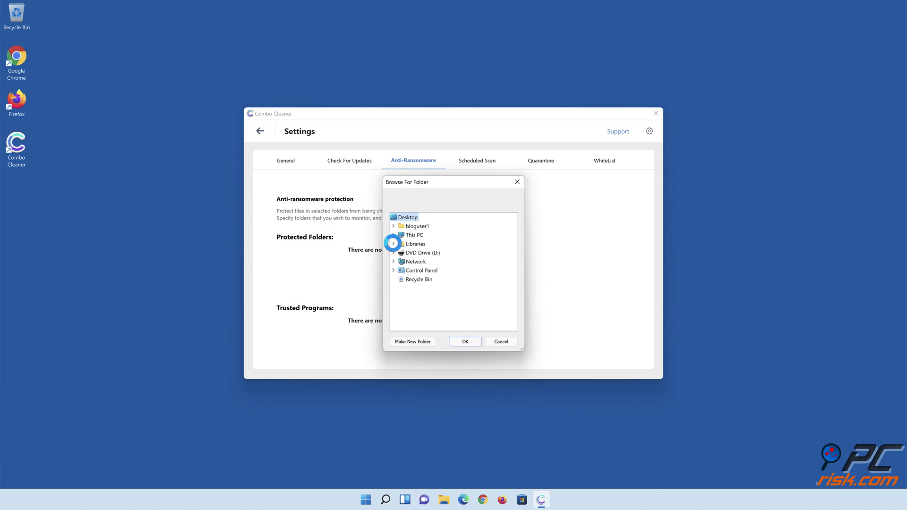
left_click(401, 261)
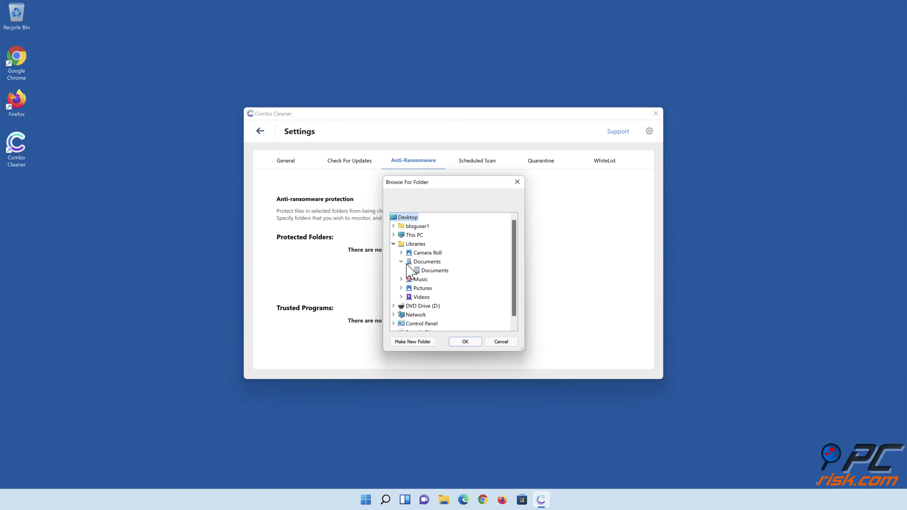
left_click(431, 271)
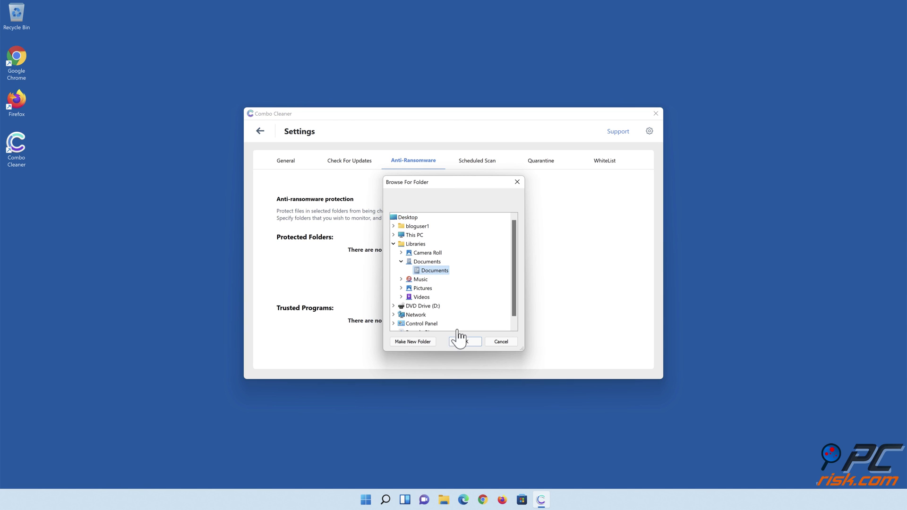
left_click(465, 342)
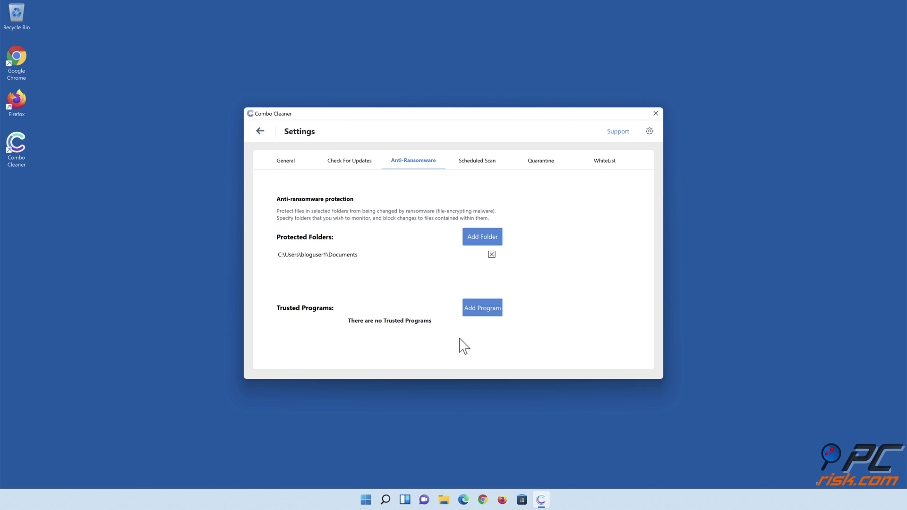
Enable Web browsing protection on the Dashboard, then close Combo Cleaner.
left_click(261, 133)
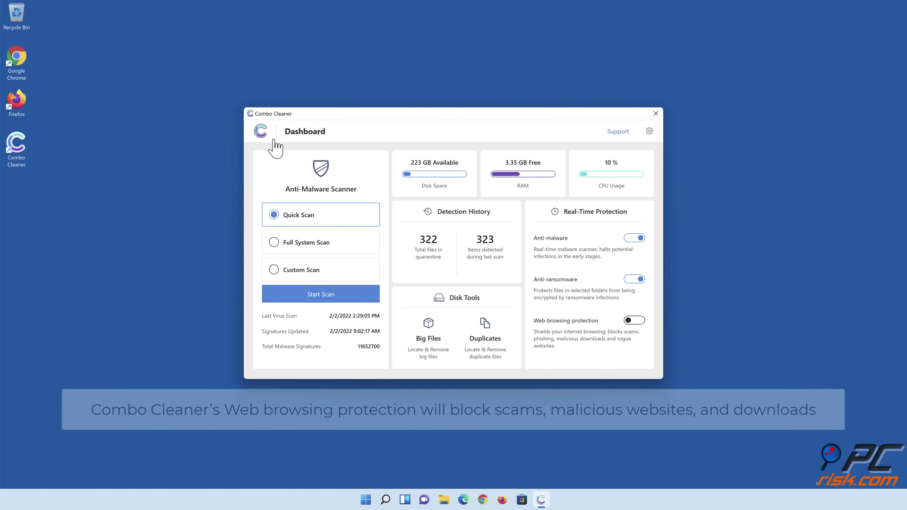
left_click(635, 324)
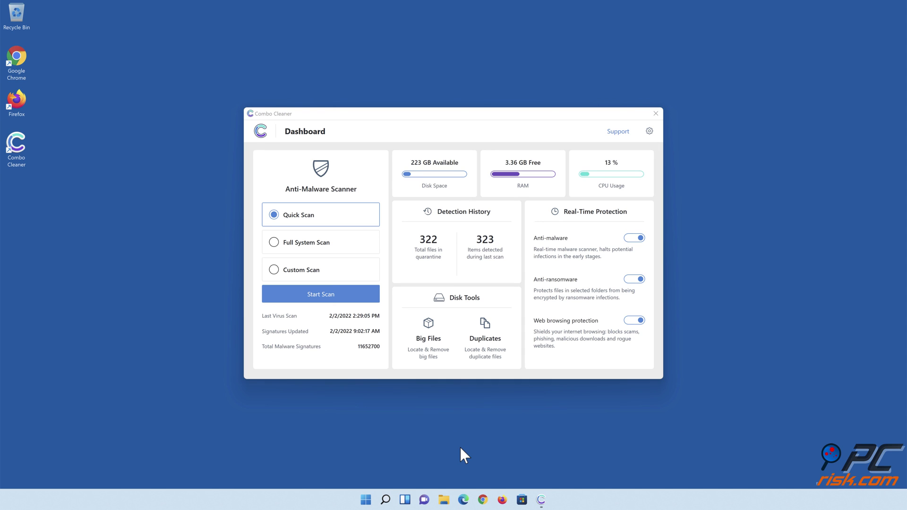
left_click(656, 114)
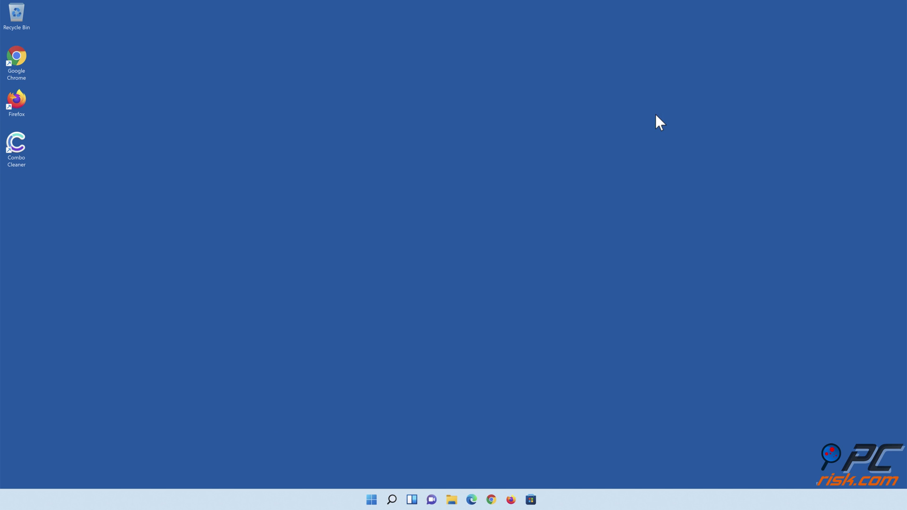